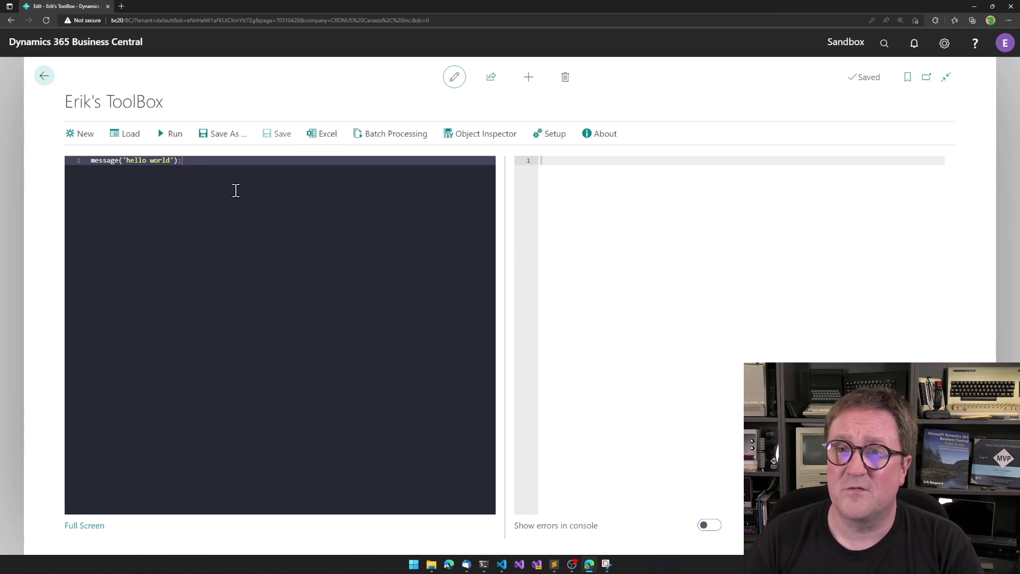
Run the hello world script, dismiss its message, and open the Object Inspector object list.
click(173, 134)
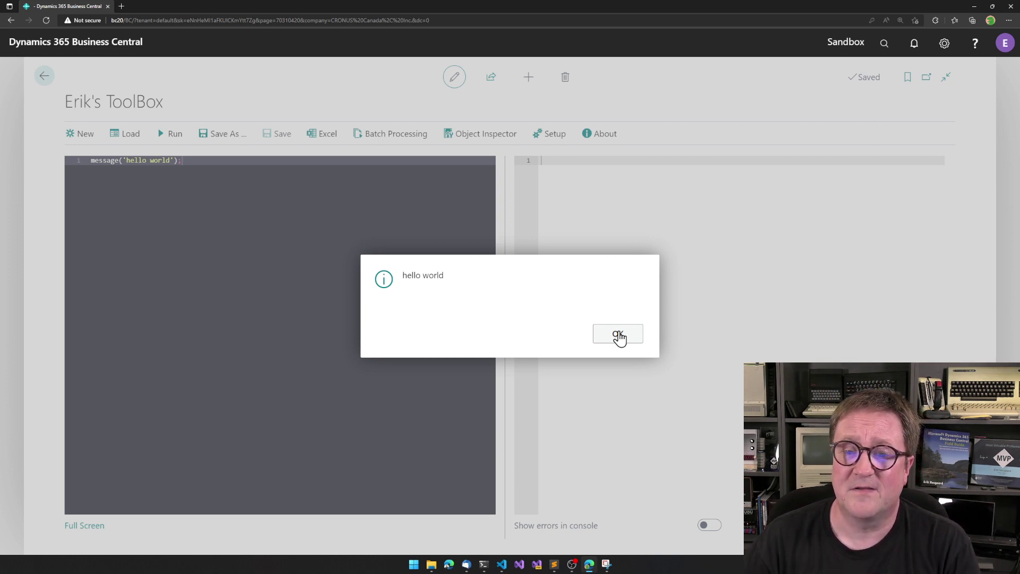
click(618, 336)
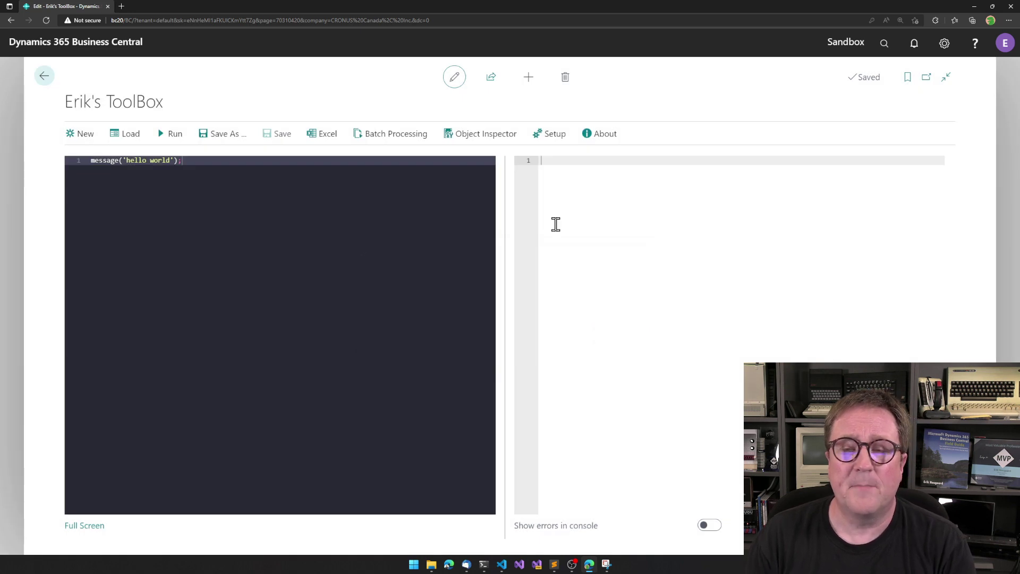
click(484, 139)
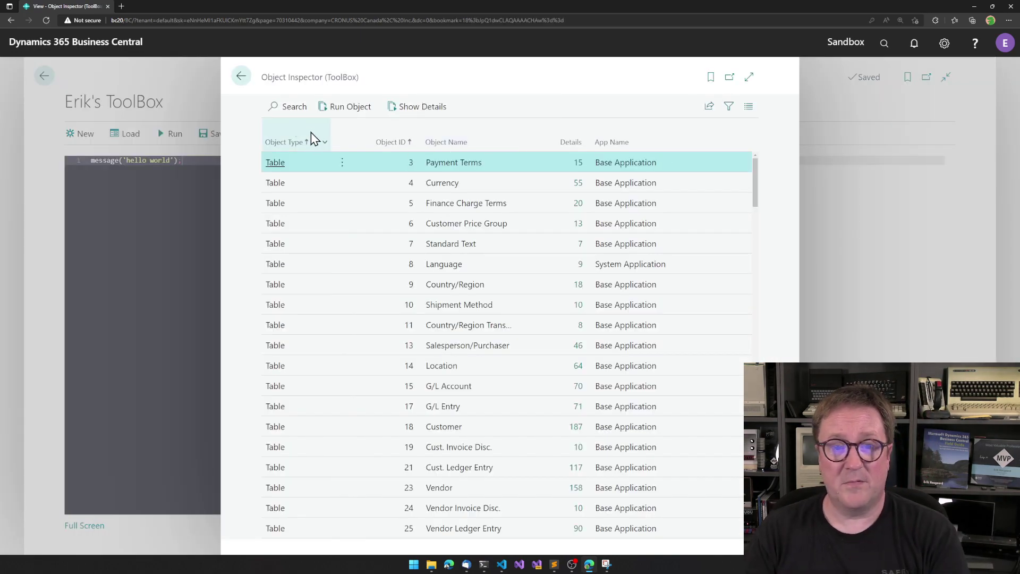
scroll(470, 289, down, 20)
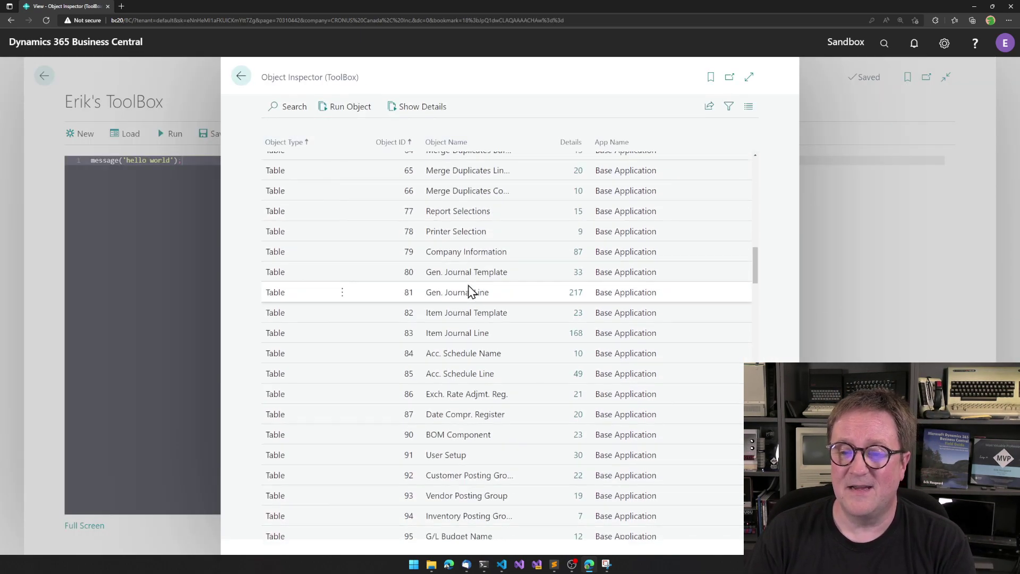
scroll(471, 291, down, 20)
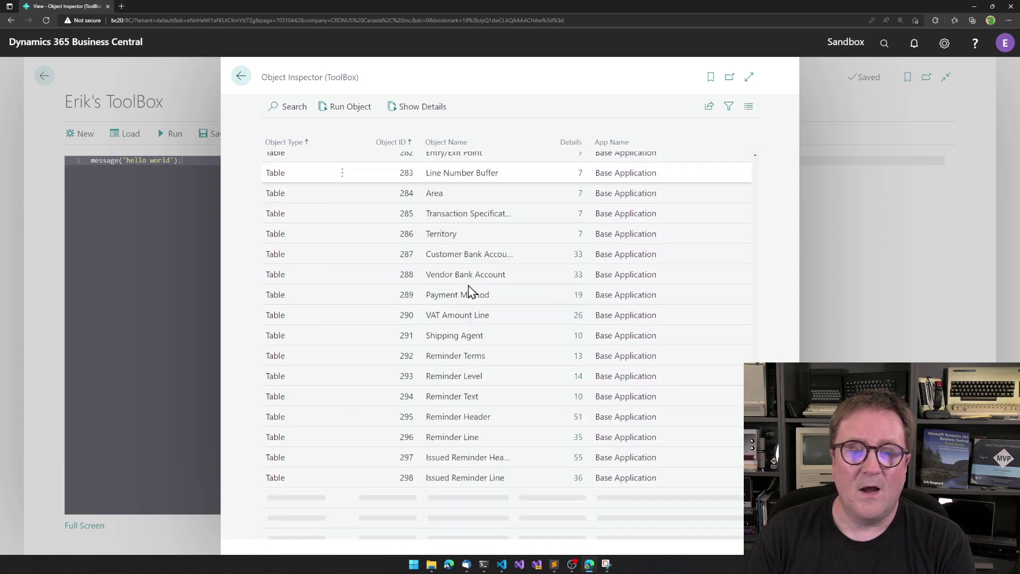
scroll(470, 291, down, 10)
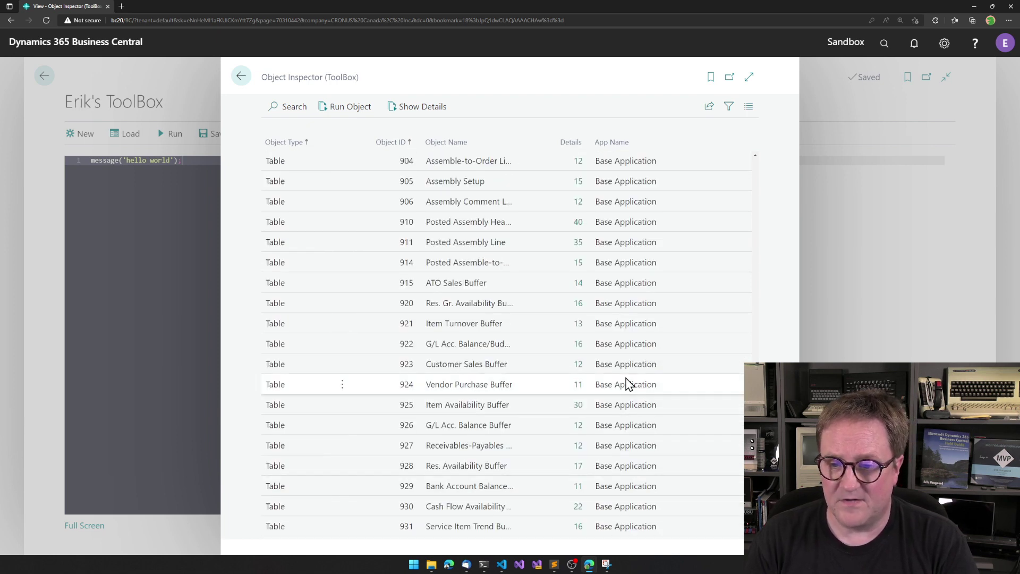
Browse the object list end to end, selecting Vendor Purchase Buffer and Language, then start a search.
click(629, 382)
key(ctrl+End)
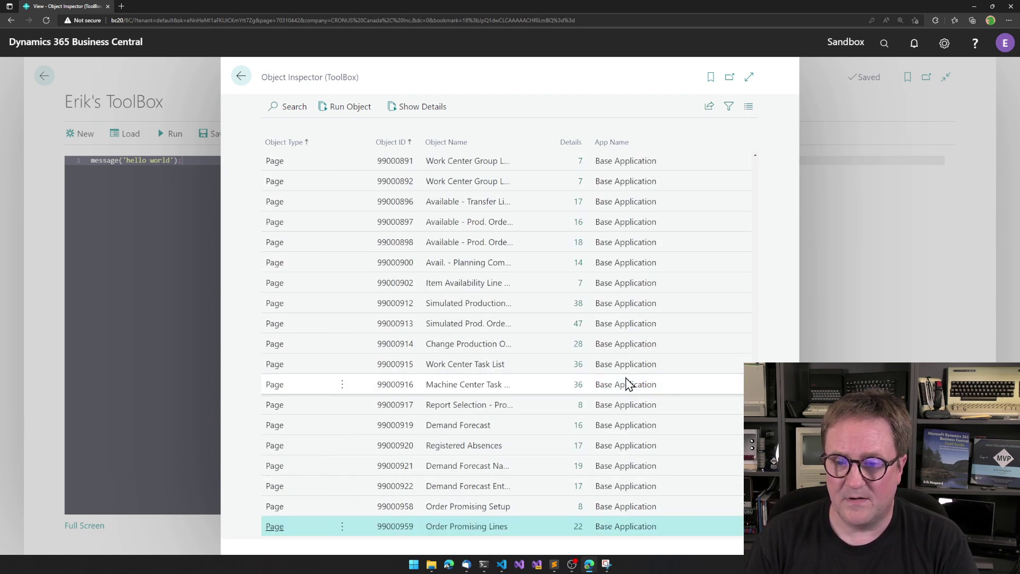
scroll(675, 359, up, 10)
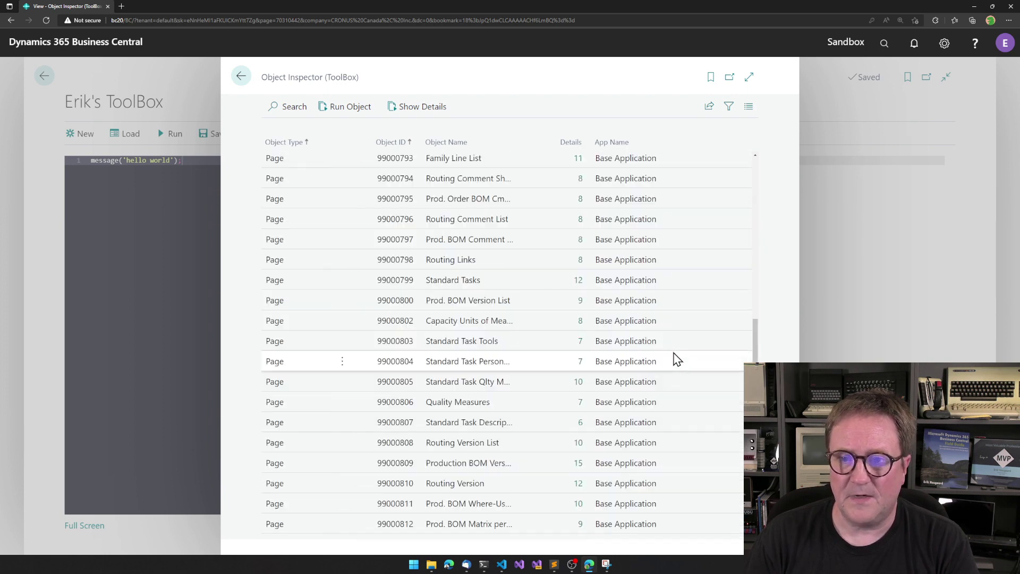
key(ctrl+Home)
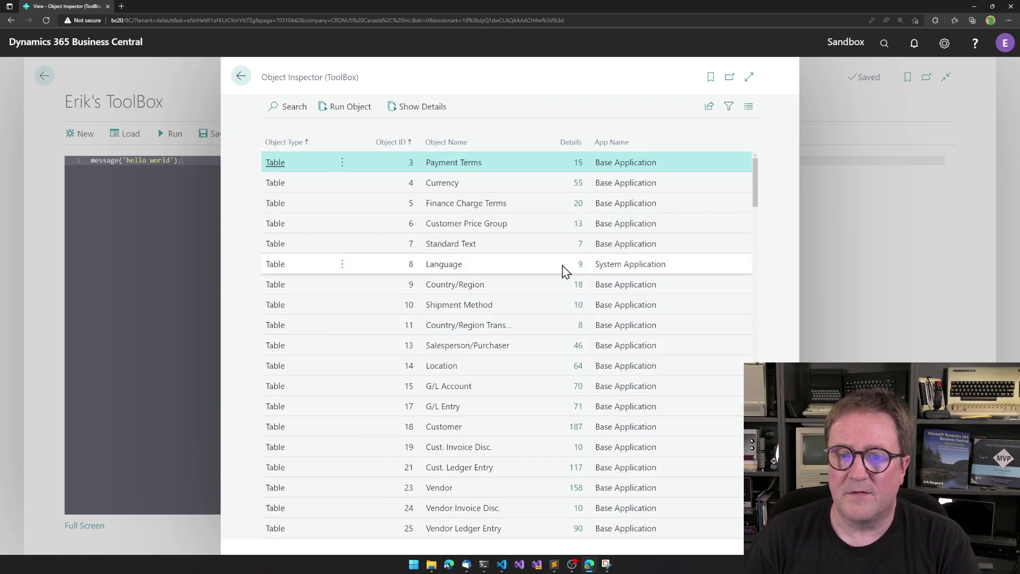
click(651, 267)
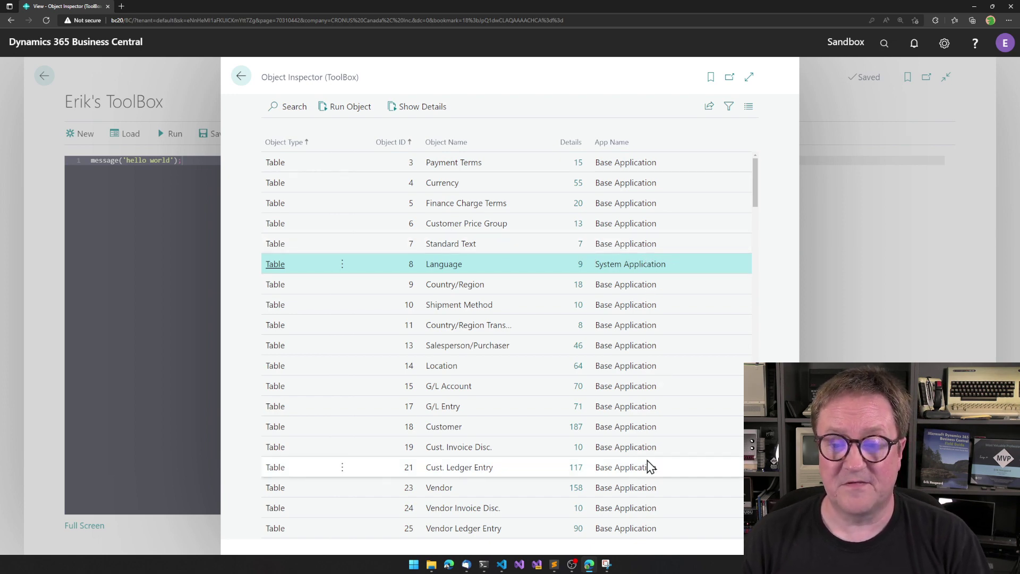
scroll(649, 466, down, 20)
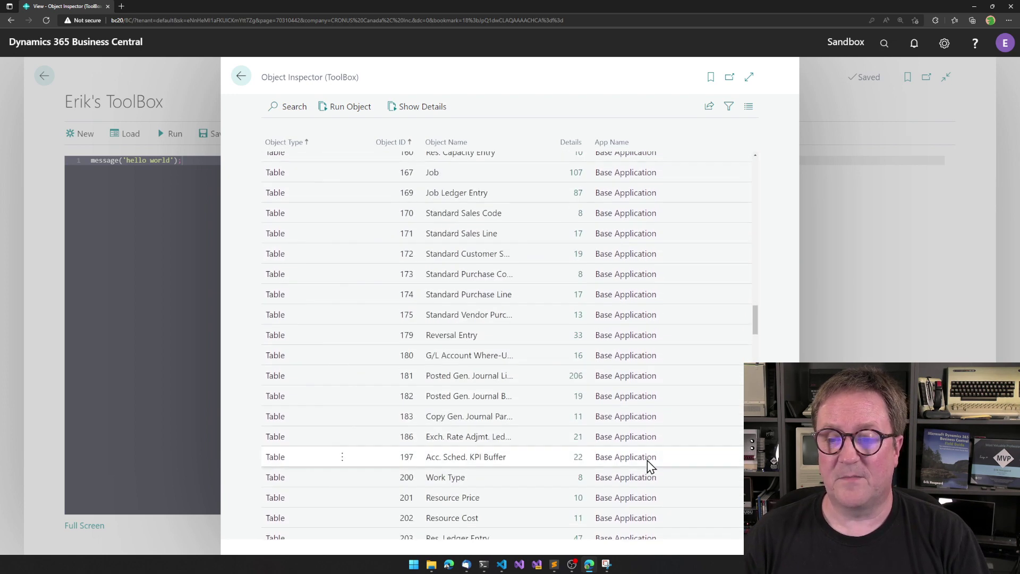
scroll(647, 460, down, 3)
click(292, 106)
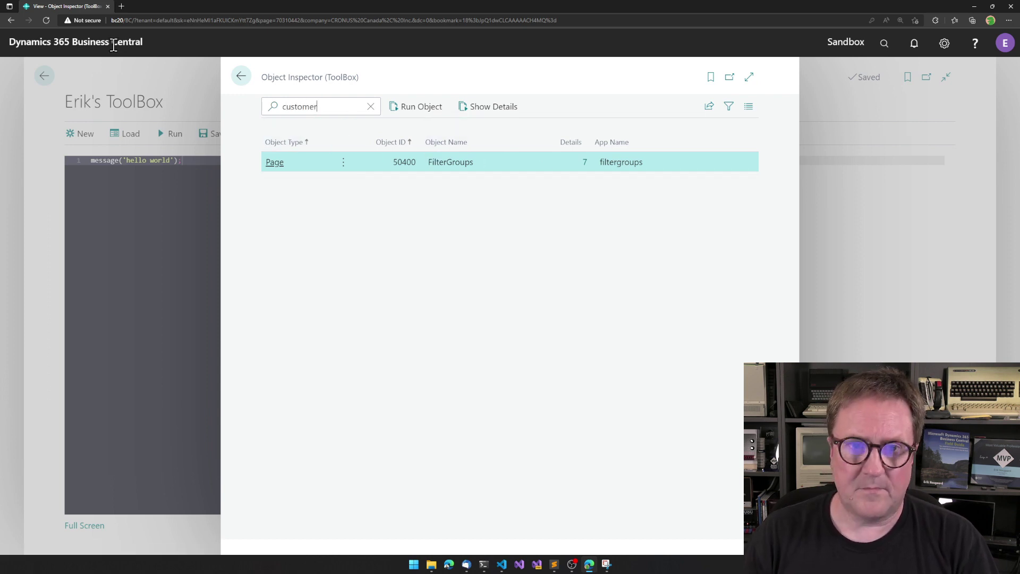
Find and select Page 785 Customer Picture in the 'customer' search results.
scroll(325, 323, down, 3)
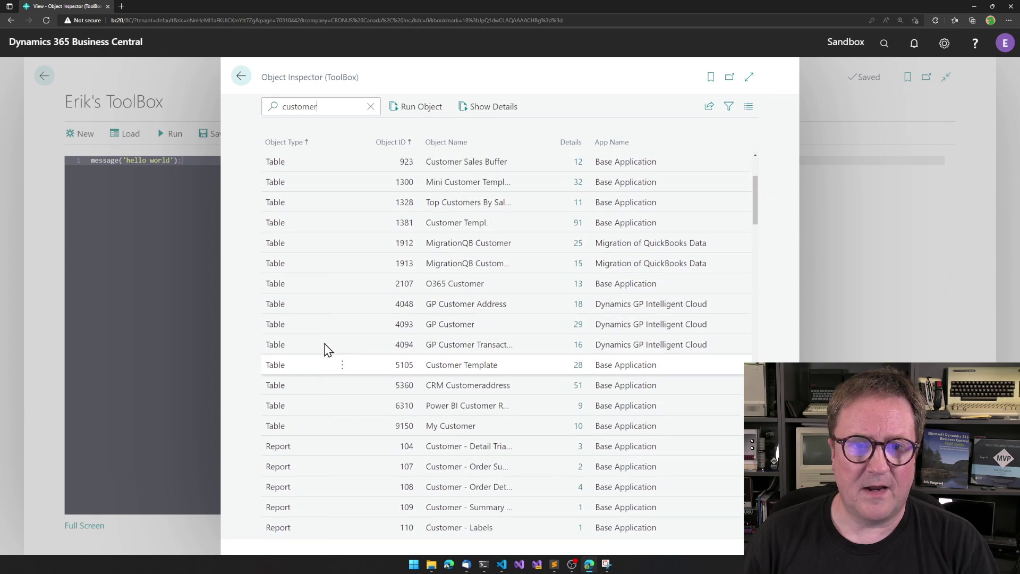
scroll(325, 349, down, 15)
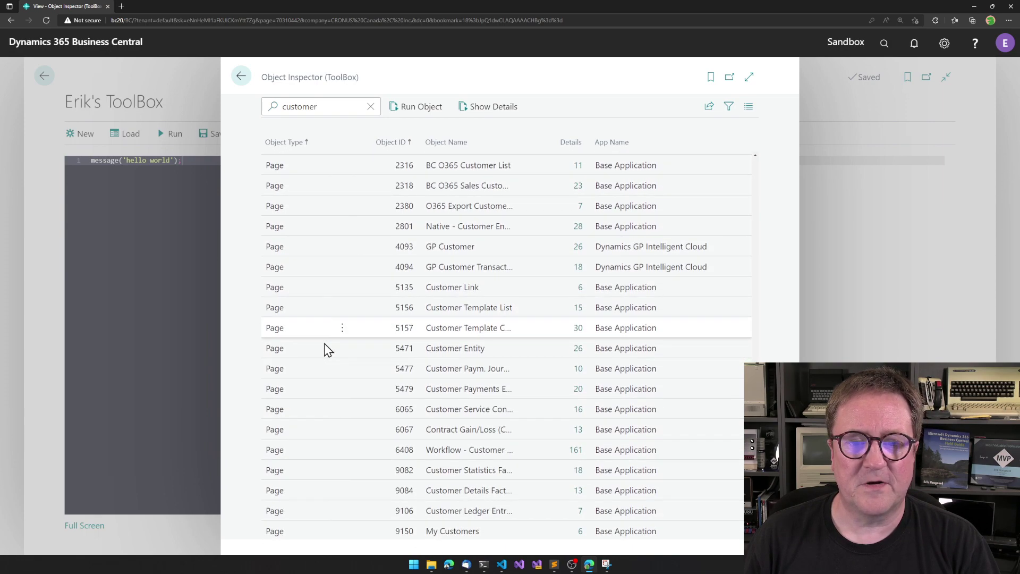
scroll(326, 349, up, 10)
scroll(326, 349, down, 6)
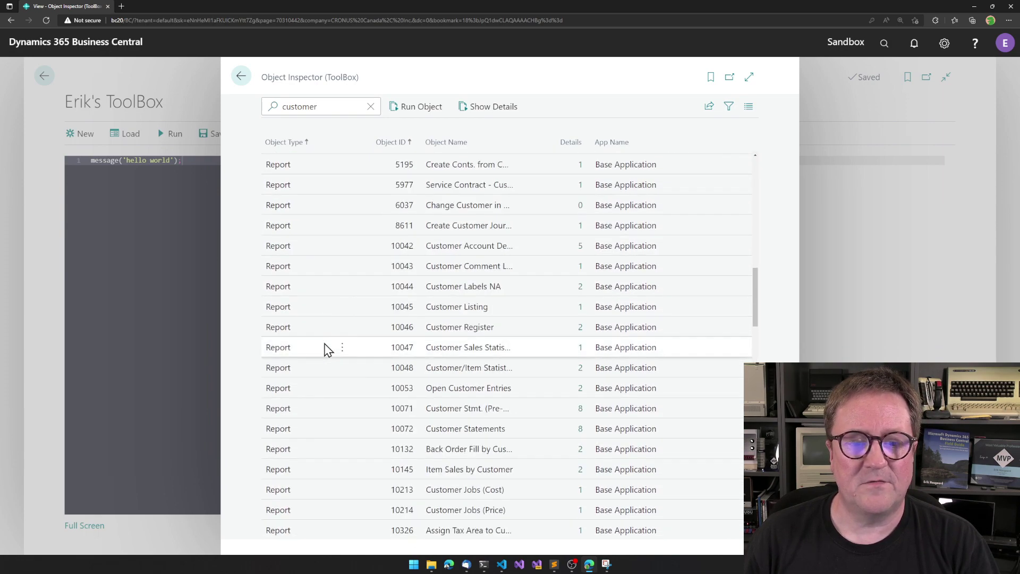
scroll(325, 349, down, 8)
scroll(326, 349, up, 1)
scroll(325, 349, down, 1)
click(492, 419)
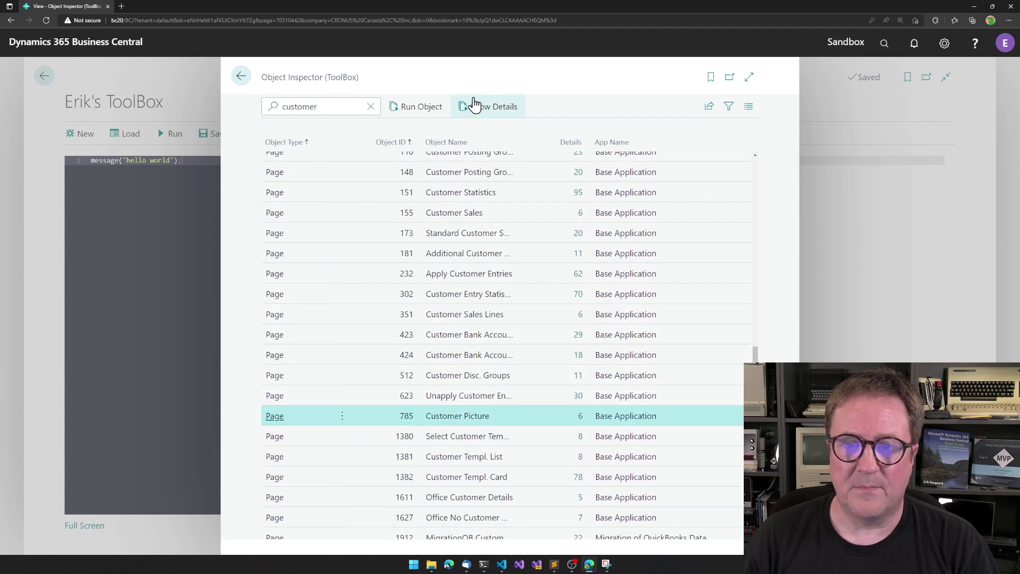
Review the Customer Picture page's properties in Show Details, then close them.
click(490, 108)
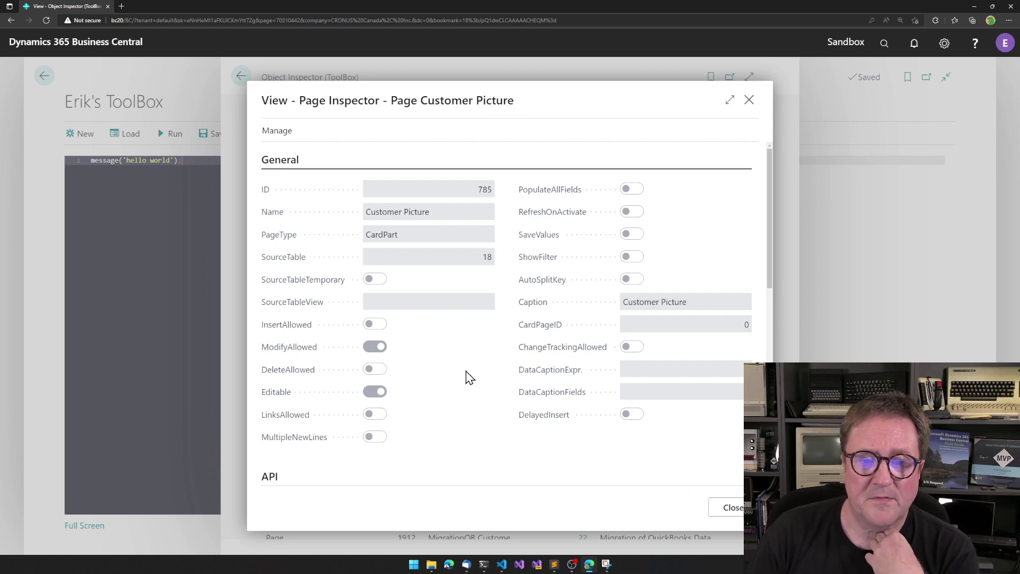
scroll(467, 376, down, 2)
scroll(467, 375, up, 2)
scroll(467, 375, down, 5)
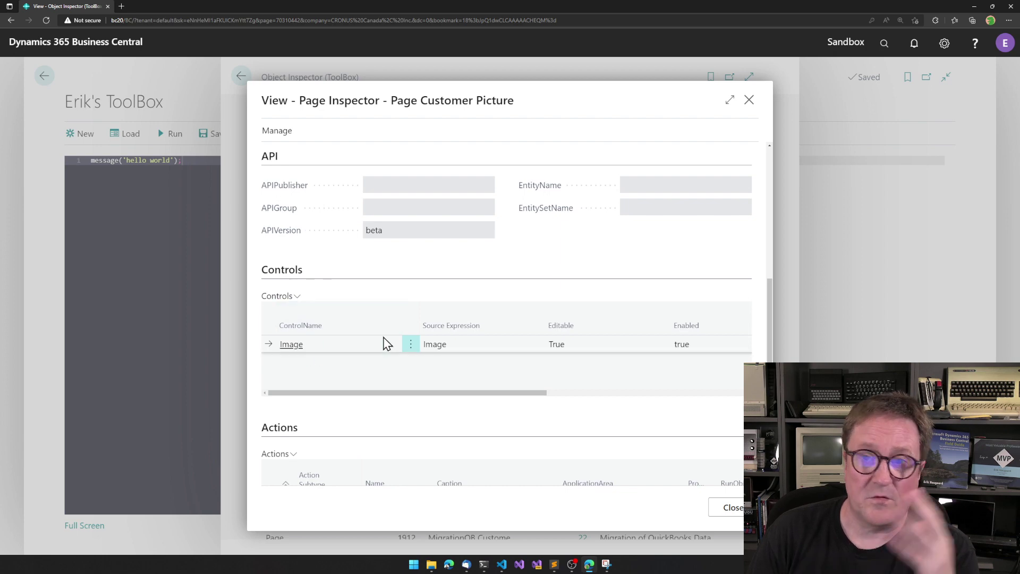
scroll(424, 428, down, 3)
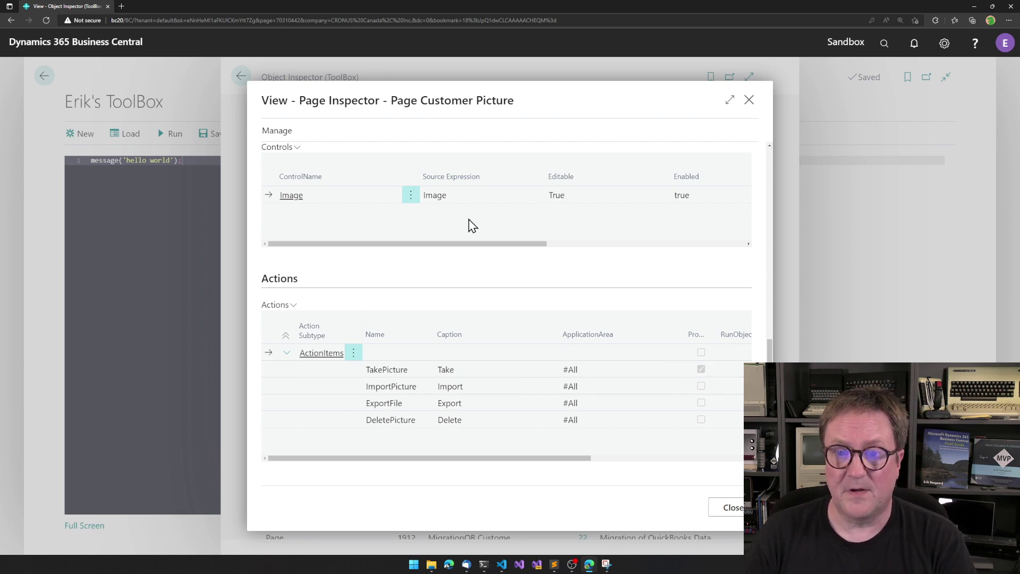
key(Escape)
Run the Customer Picture page for customer 10000 Adatum, then close it back to the results.
click(426, 108)
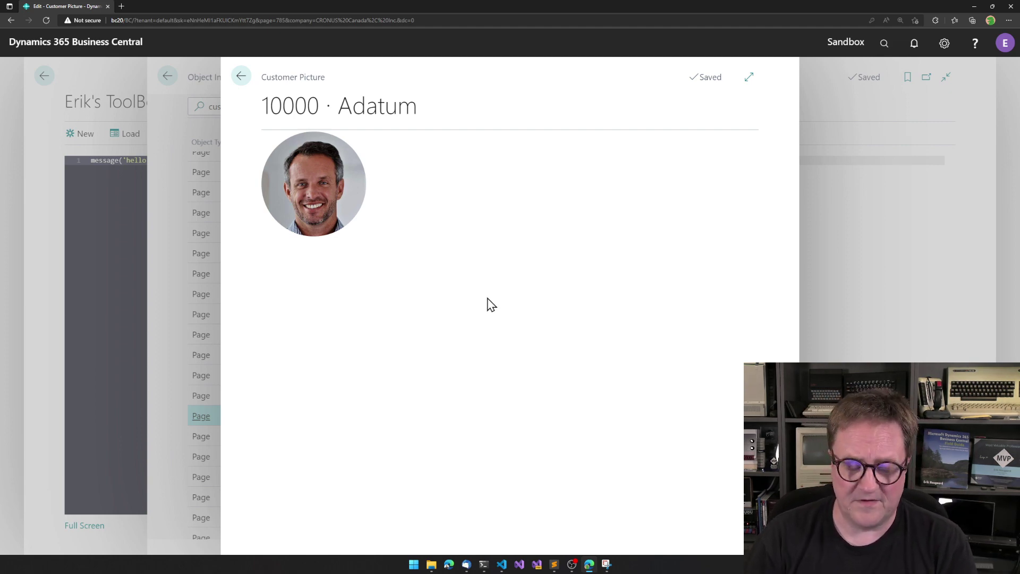
key(Escape)
scroll(437, 351, up, 5)
scroll(437, 350, up, 10)
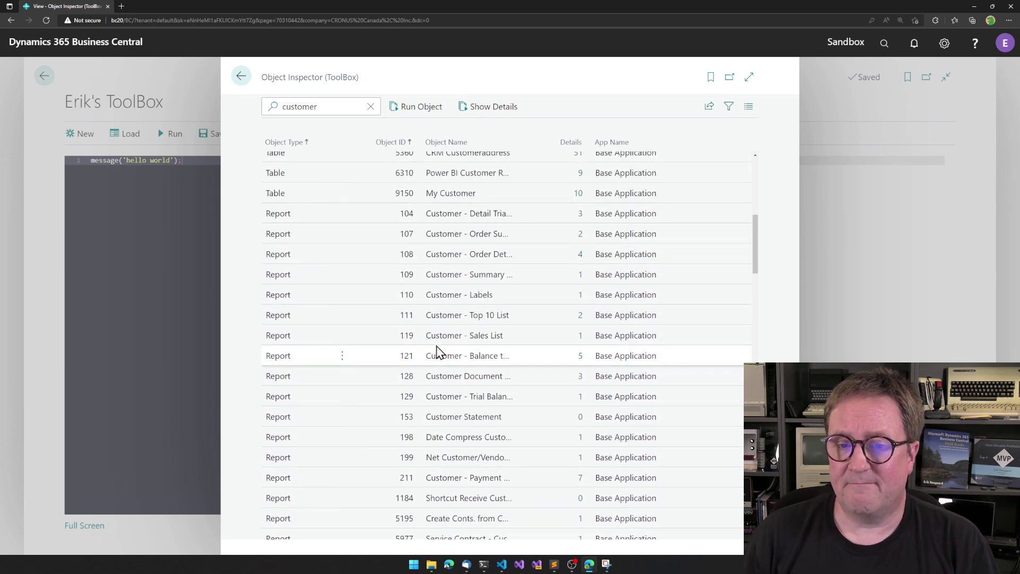
click(472, 314)
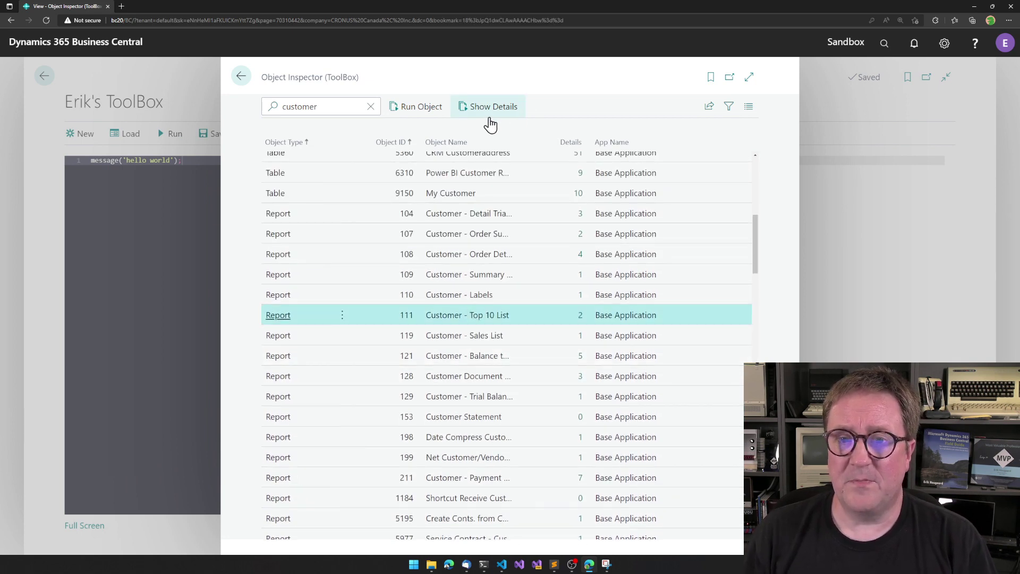
click(470, 106)
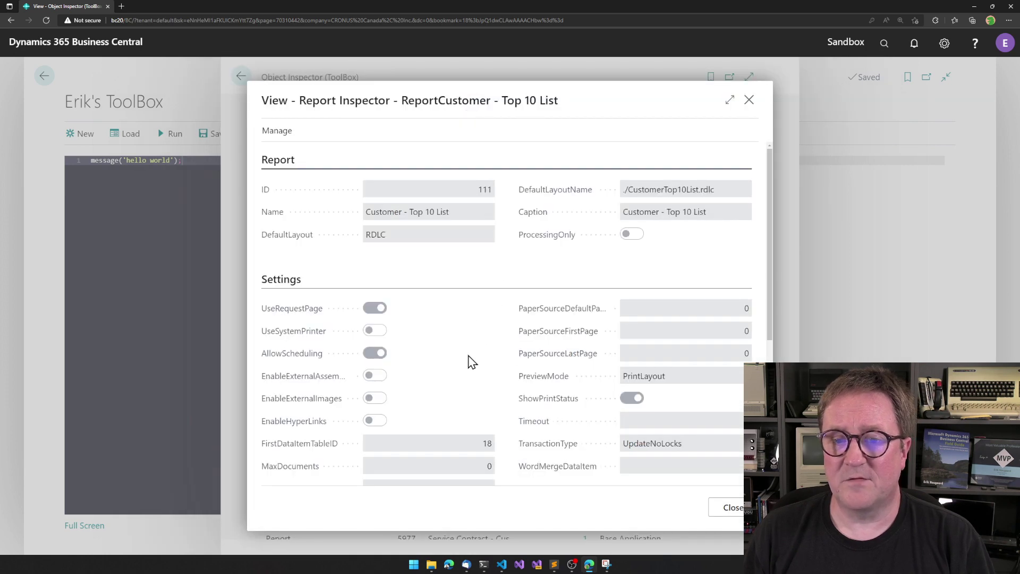
scroll(472, 362, down, 4)
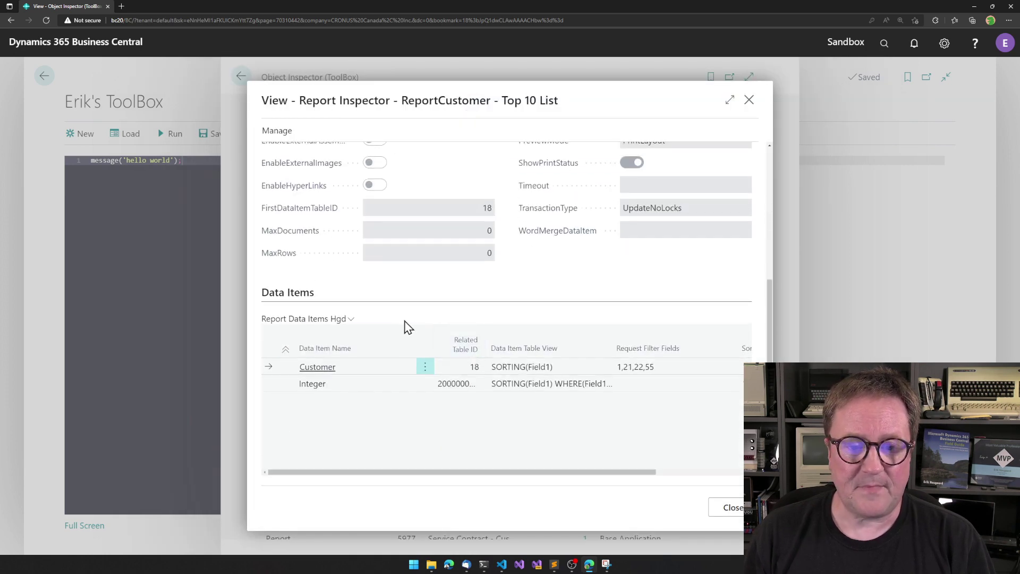
scroll(422, 281, up, 4)
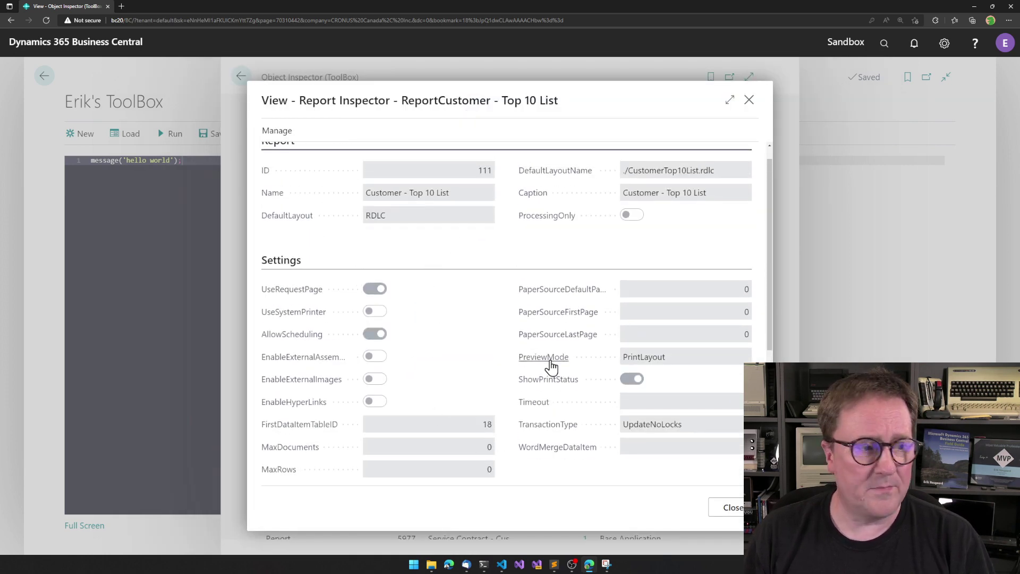
scroll(551, 425, up, 1)
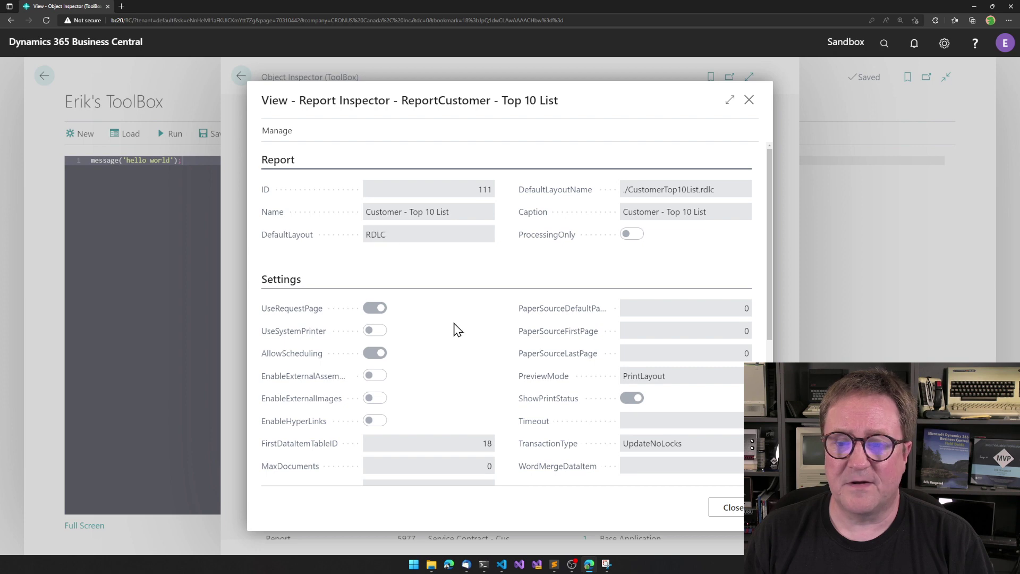
key(Escape)
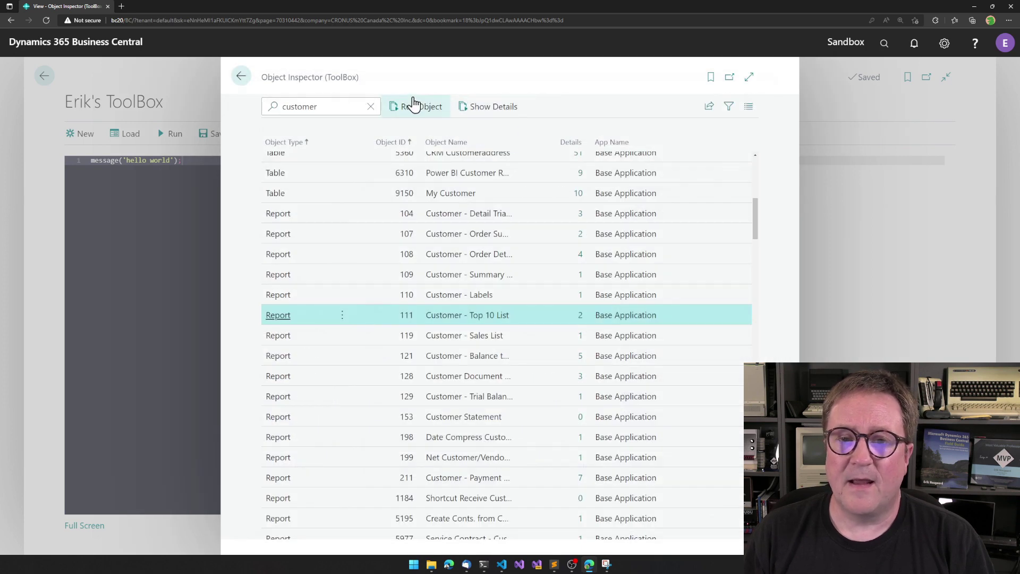
click(417, 107)
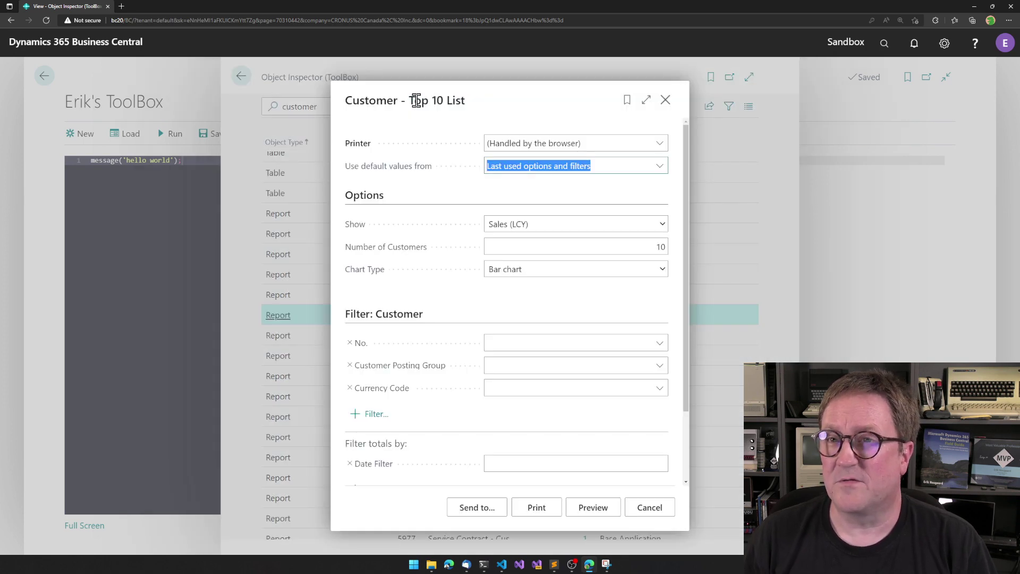
click(593, 518)
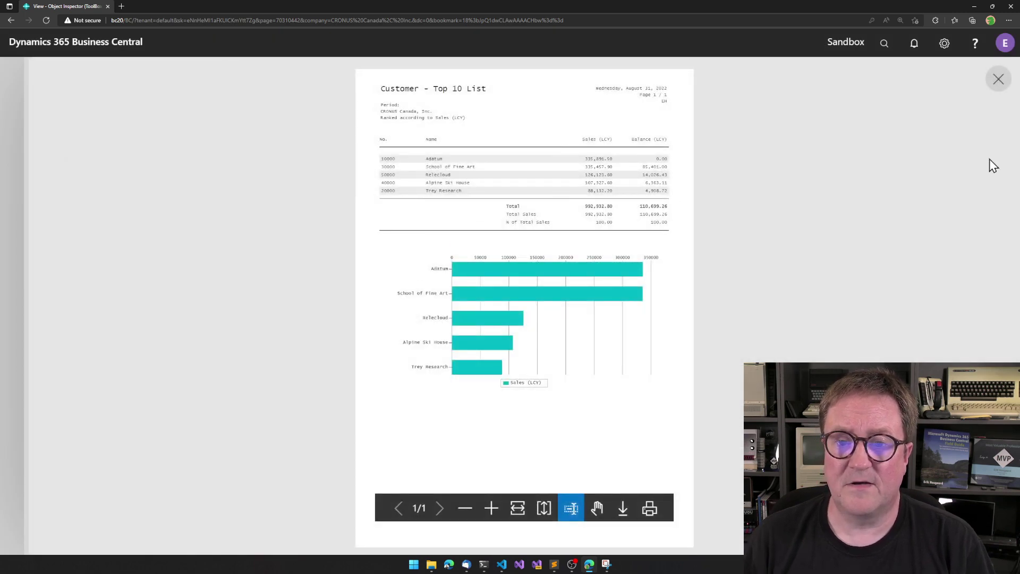
click(998, 80)
Review table 18 Customer's fields in Show Details, then return to the object list.
click(665, 99)
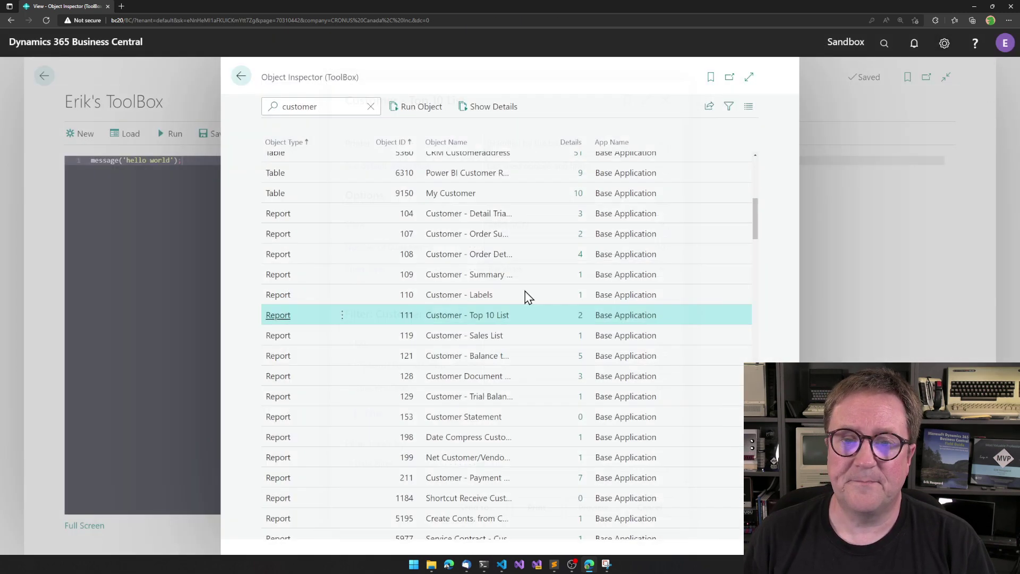
scroll(444, 196, up, 6)
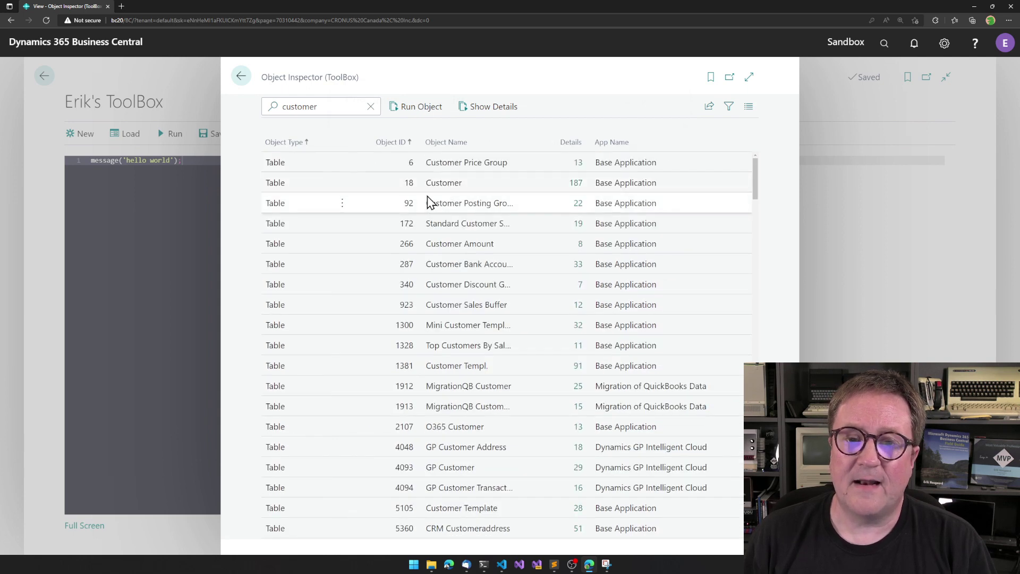
click(447, 188)
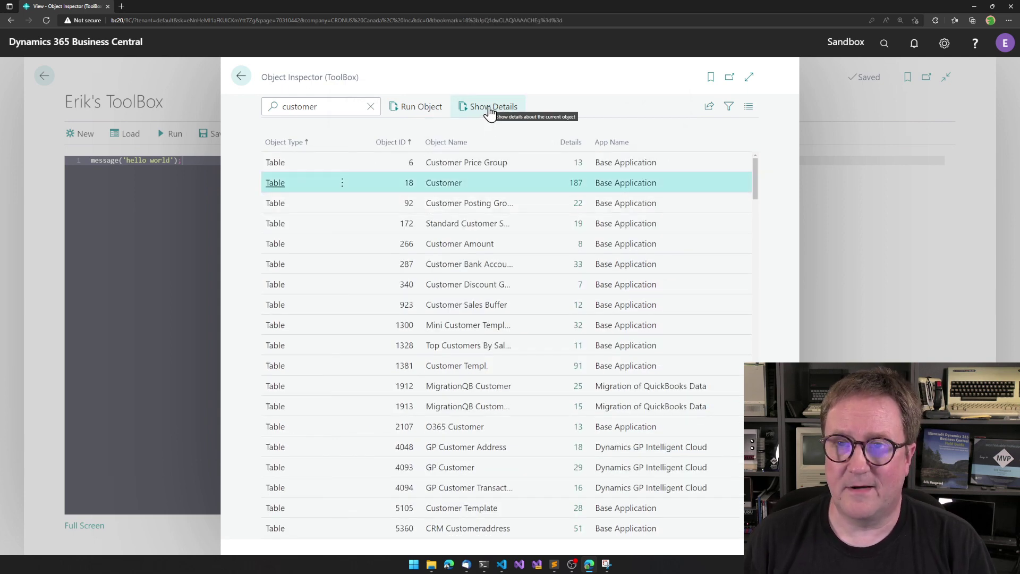
click(489, 110)
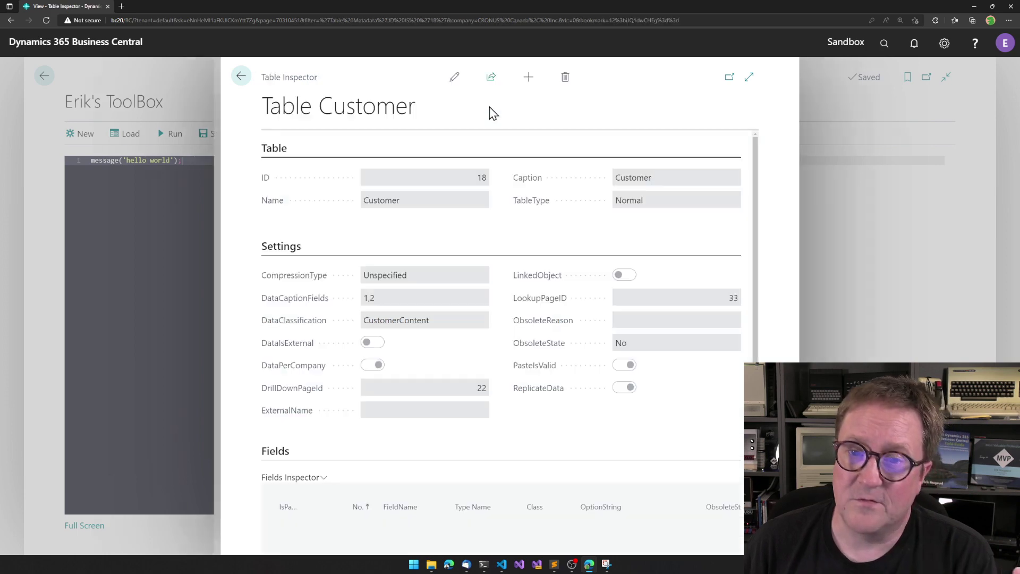
scroll(505, 340, down, 2)
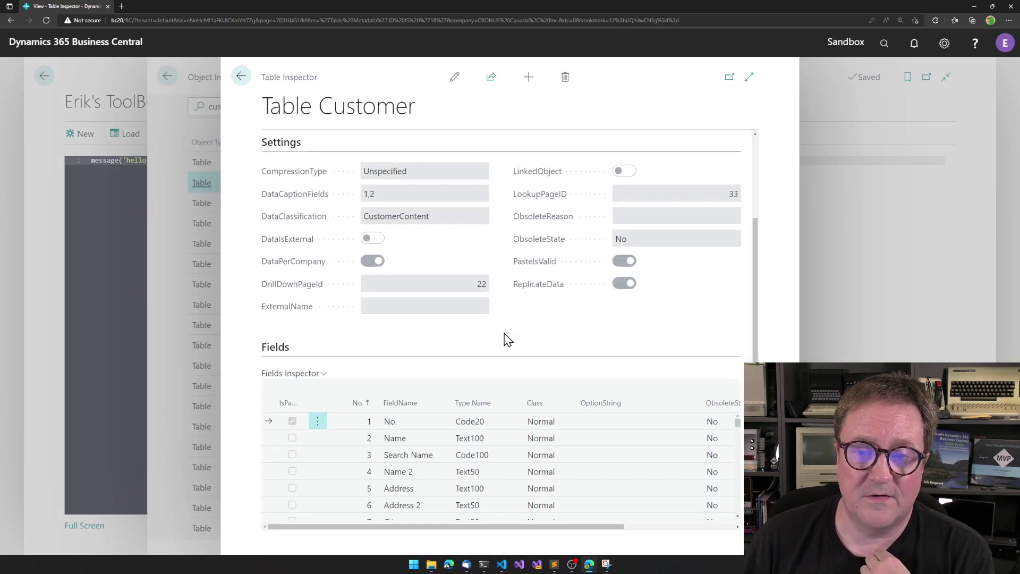
scroll(477, 499, down, 15)
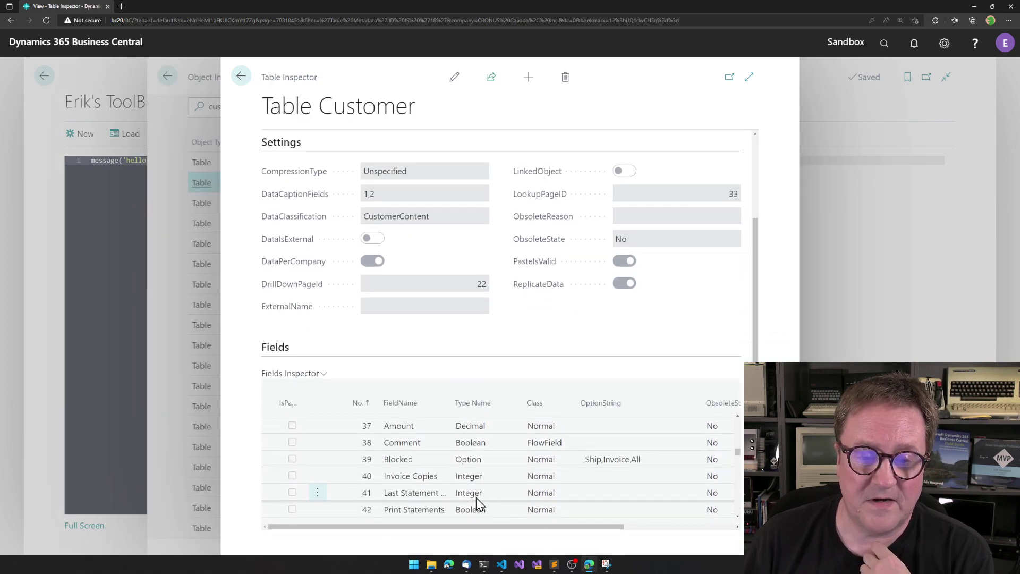
scroll(476, 497, down, 15)
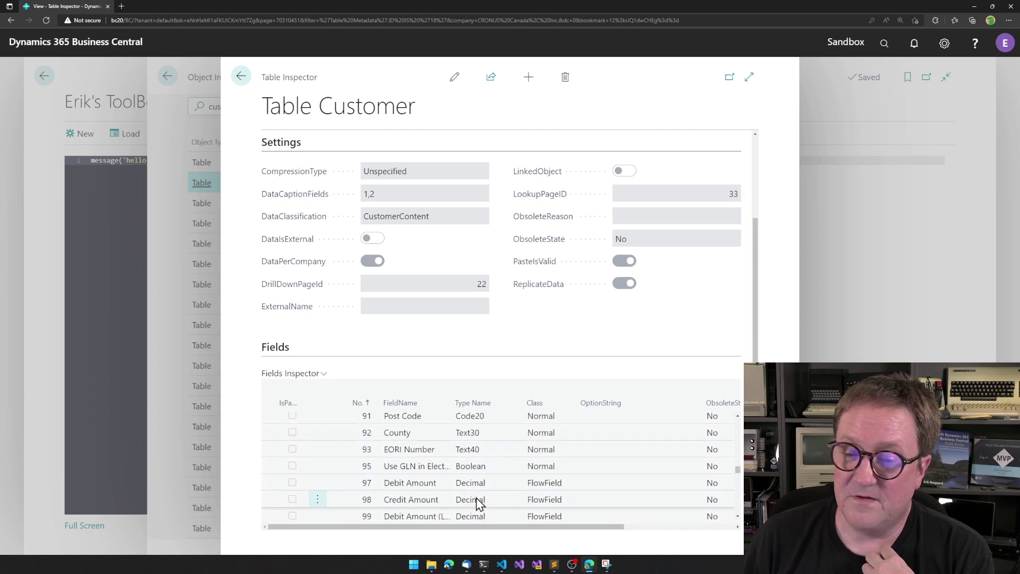
scroll(476, 497, down, 2)
scroll(476, 498, up, 20)
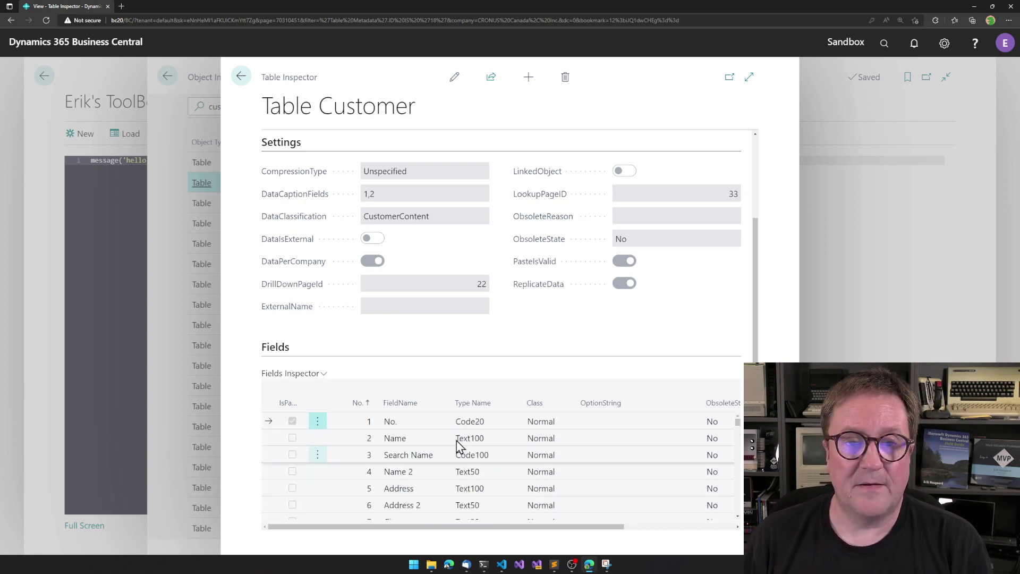
key(Escape)
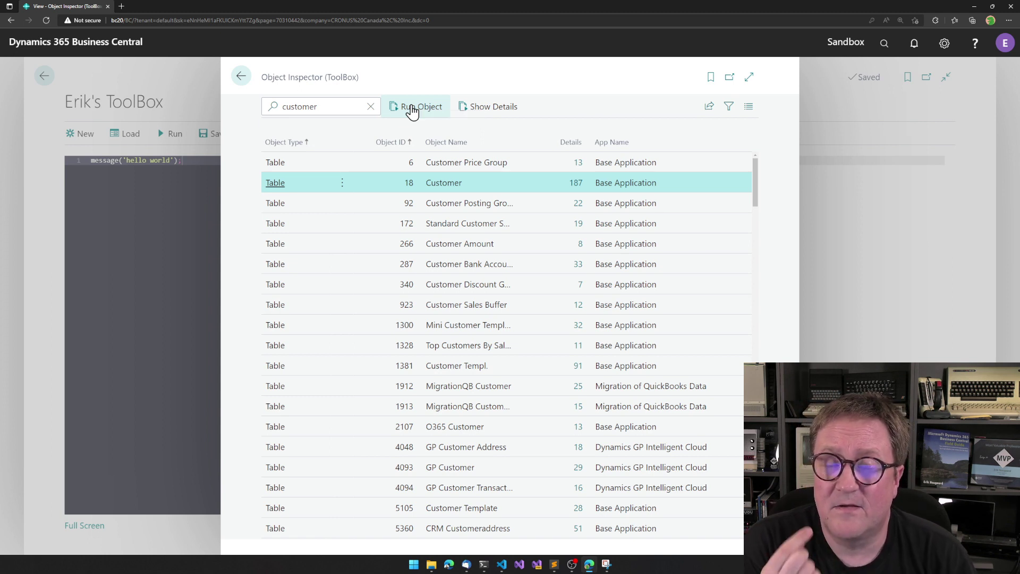
Open the Customer records in the Data Inspector and cancel a Document Sending Profile lookup.
click(412, 110)
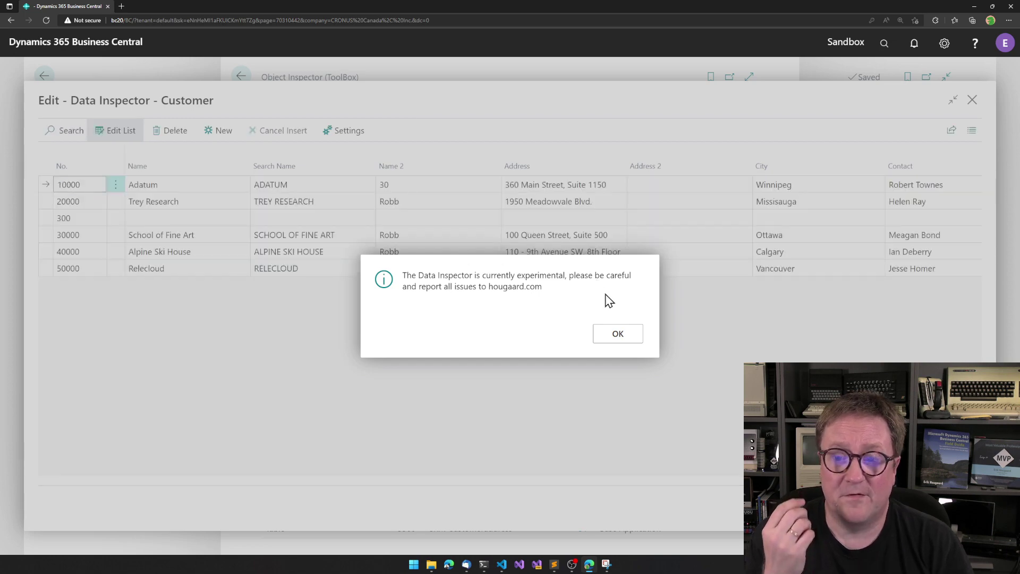
click(618, 341)
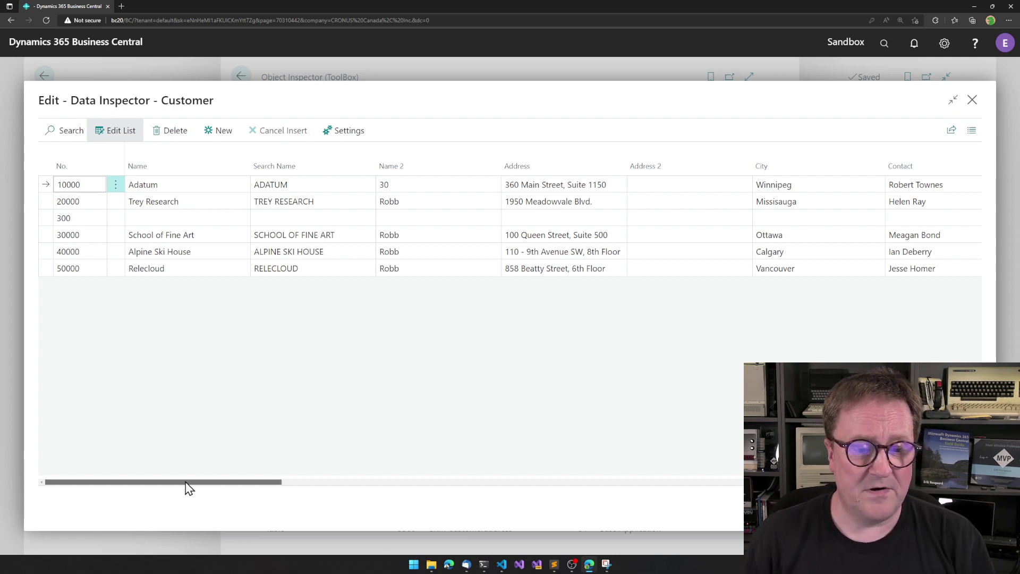
drag(186, 483, 358, 479)
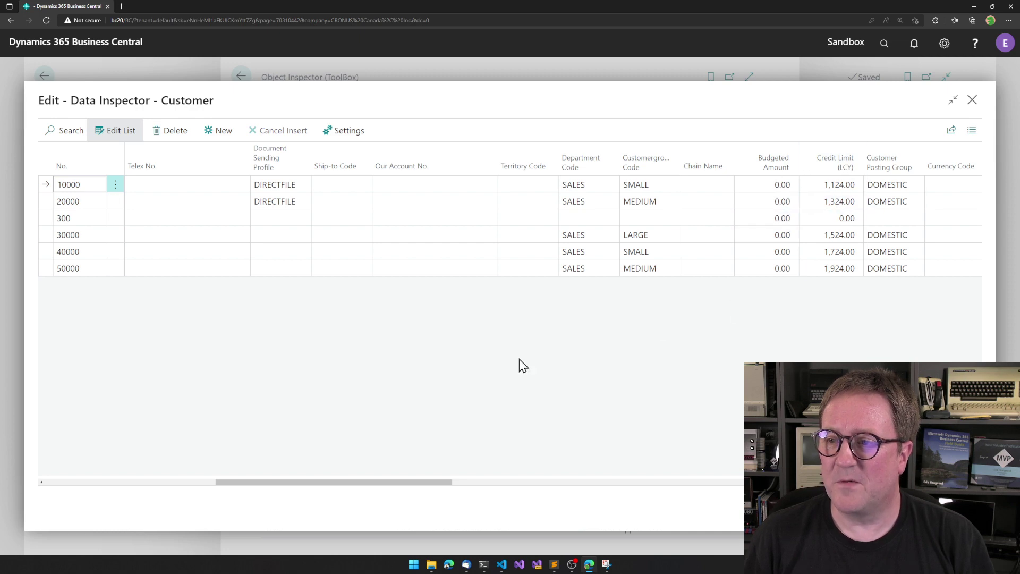
click(305, 218)
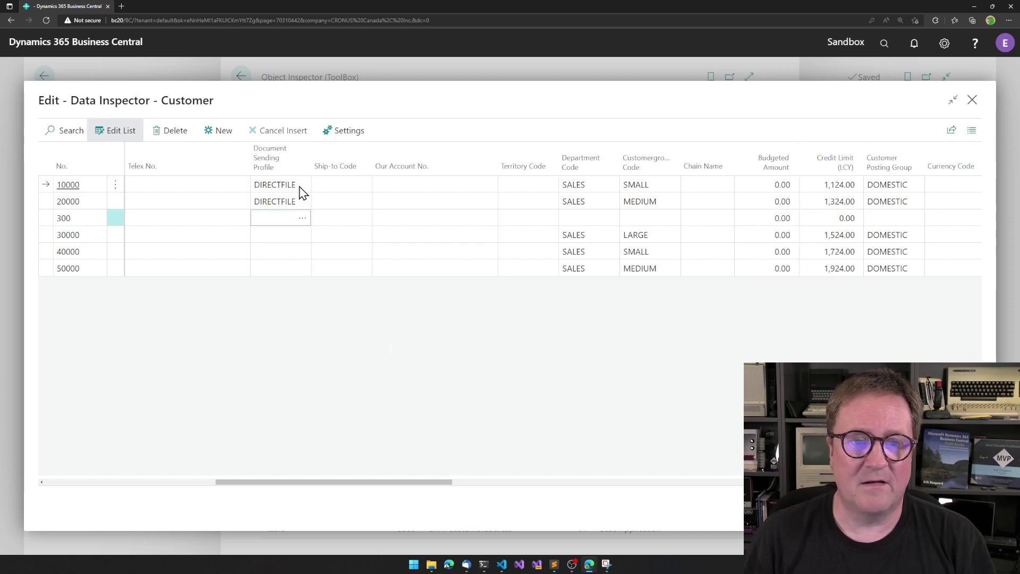
click(299, 187)
click(301, 185)
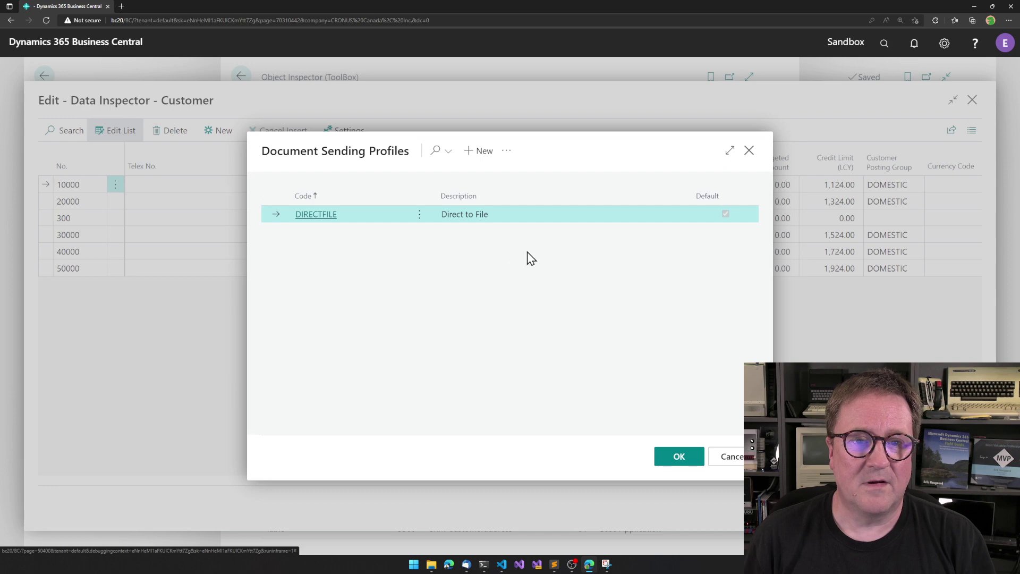
click(738, 463)
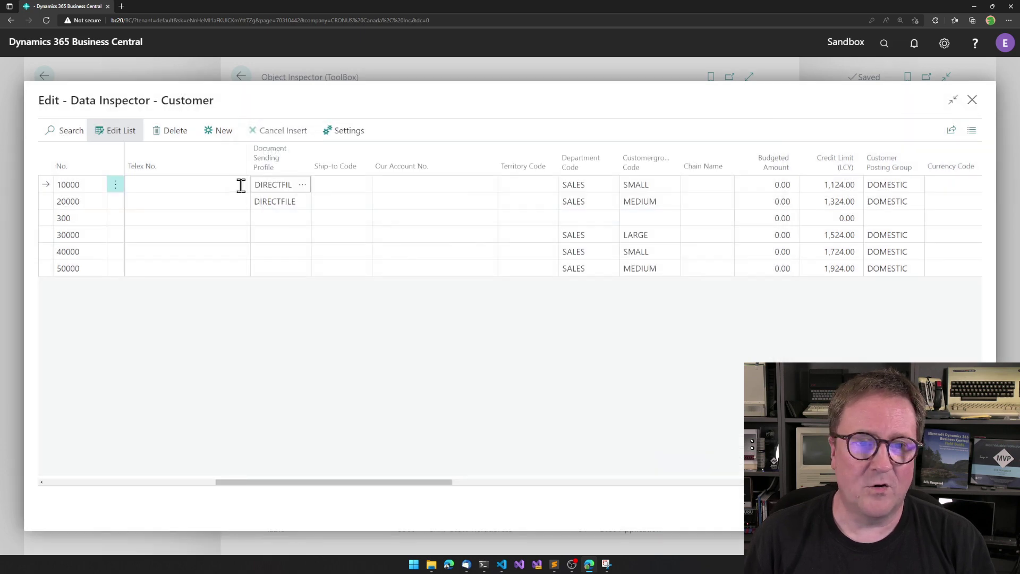
Enter 'address2' in customer 10000 Adatum's Address 2 field.
click(223, 184)
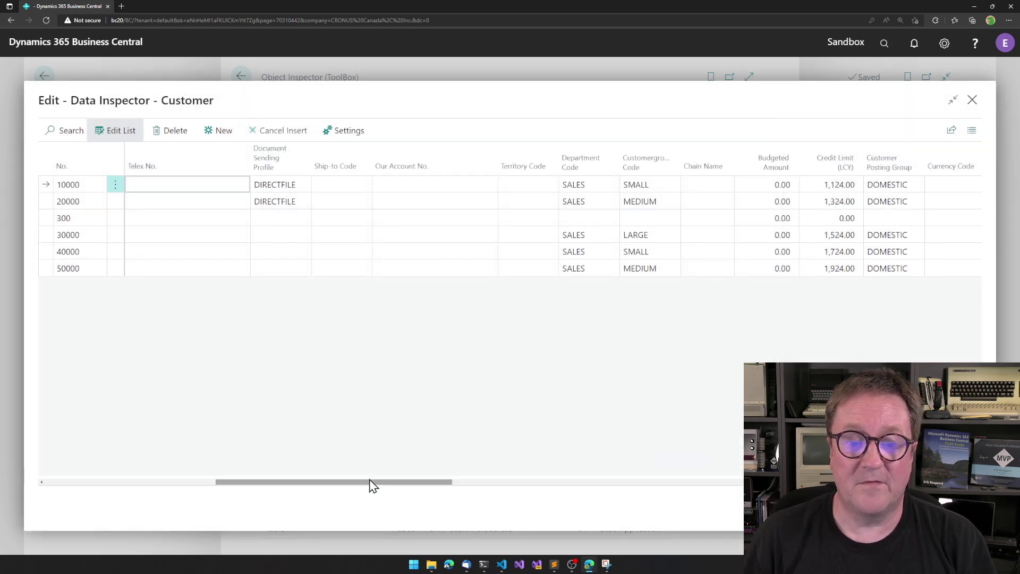
drag(361, 489, 732, 472)
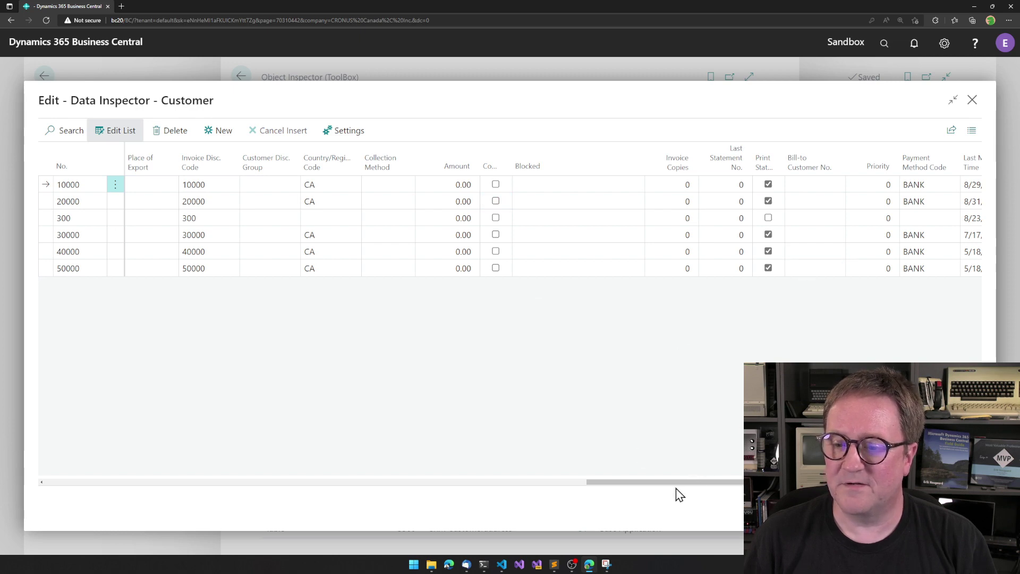
drag(674, 484, 839, 484)
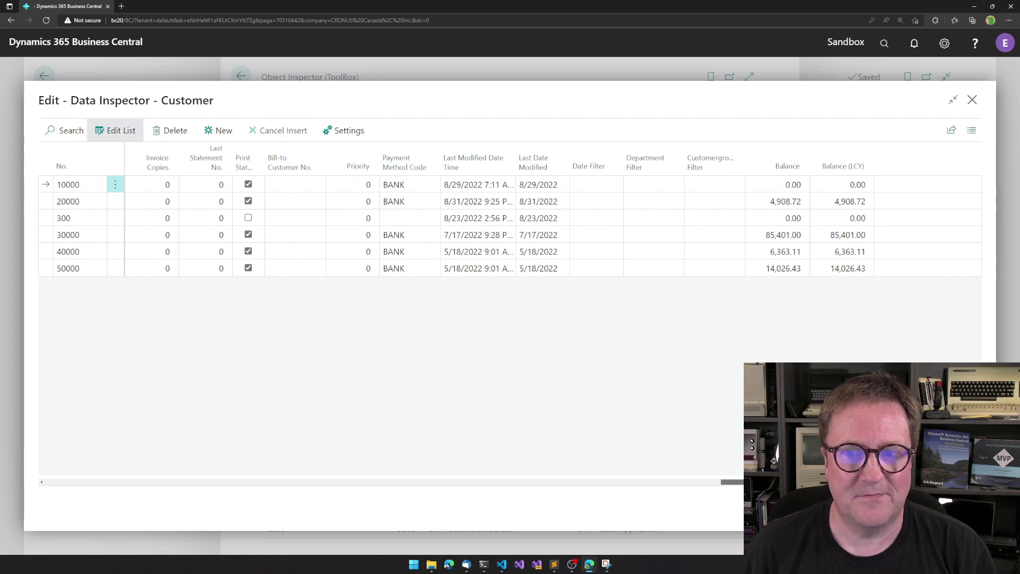
drag(807, 482, 110, 450)
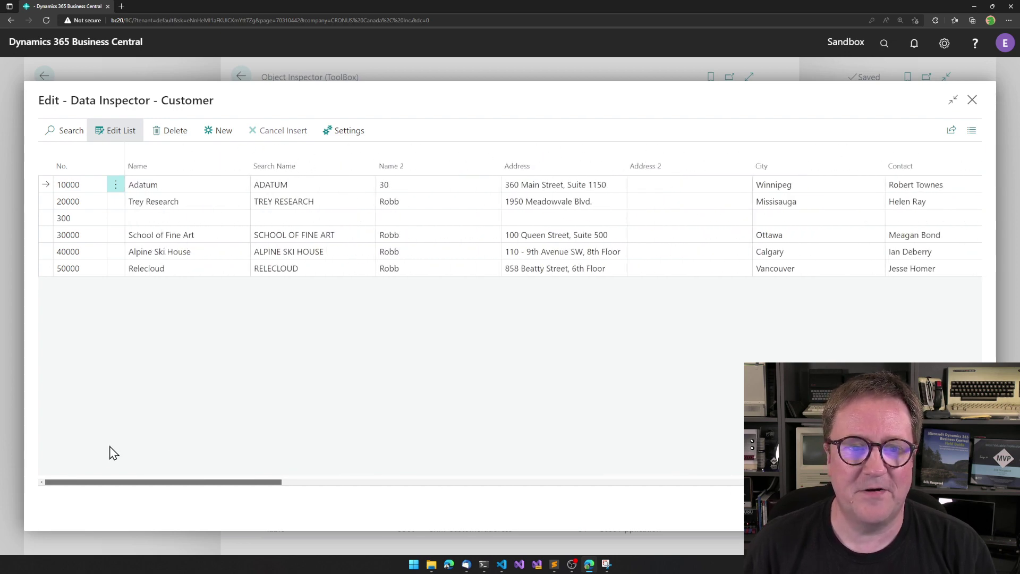
click(647, 184)
text(address2)
key(Down)
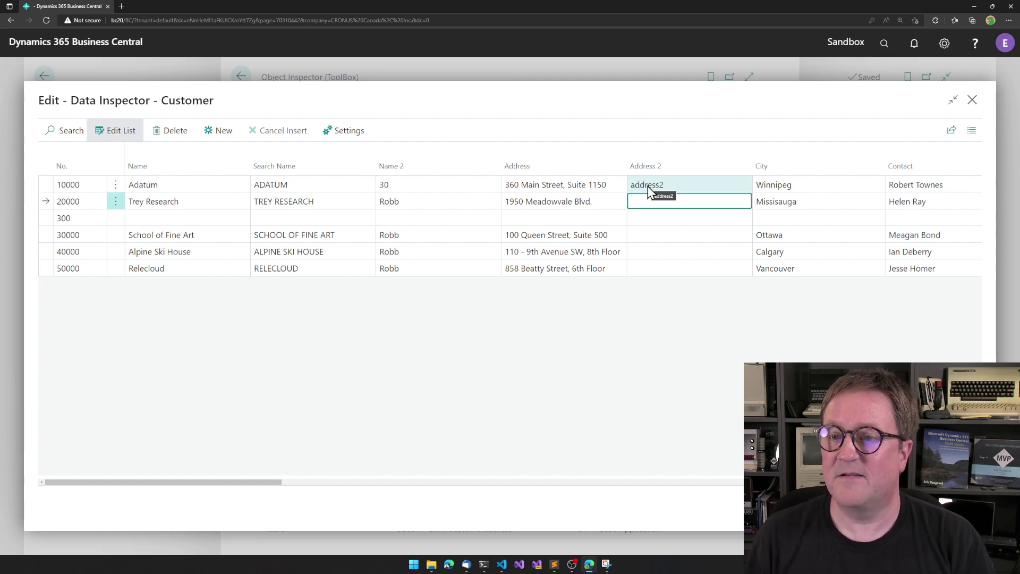
click(649, 187)
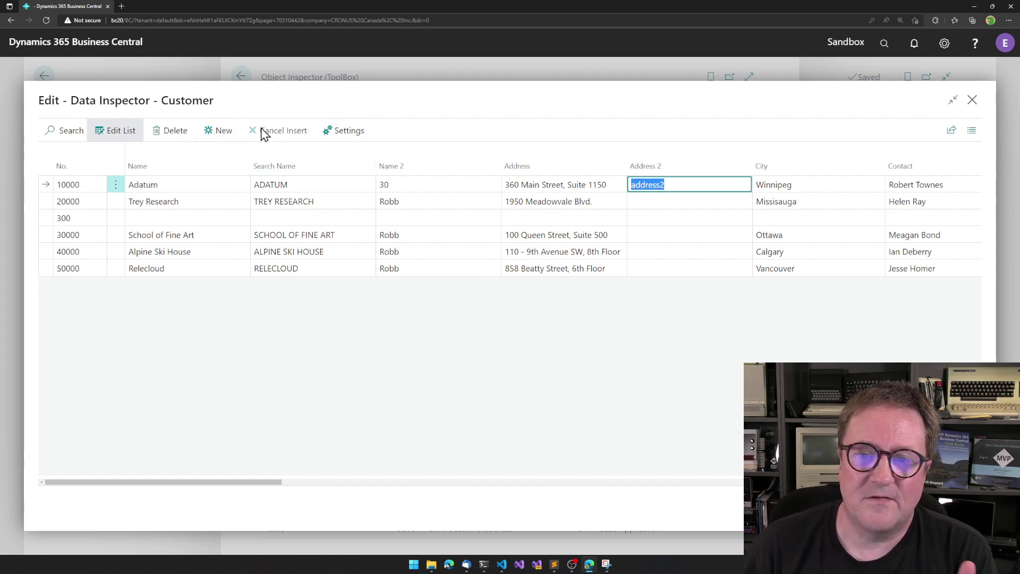
Insert a new customer numbered 500 and enter the customer's name.
click(228, 136)
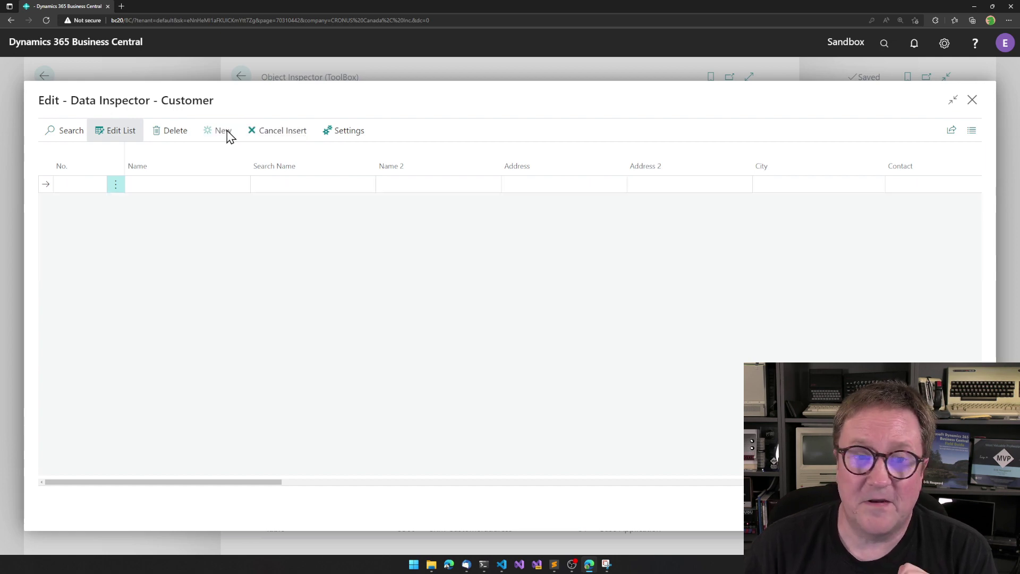
click(86, 185)
text(500)
key(Tab)
text(Erik)
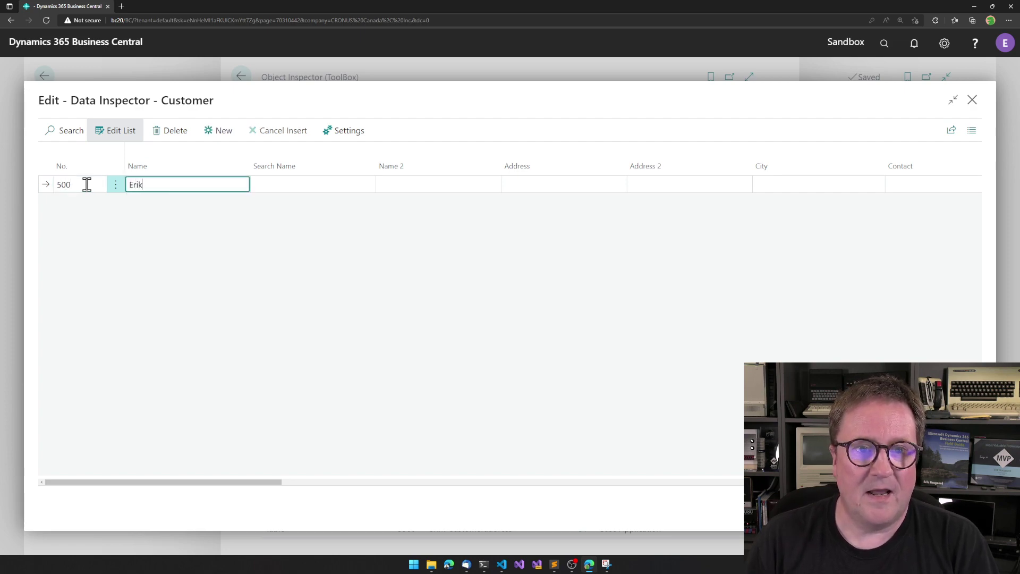
Tab through the new row's fields to commit customer 500, then close the Data Inspector.
key(Tab)
key(Tab)
key(shift+Tab)
key(shift+Tab)
key(shift+Tab)
key(Tab)
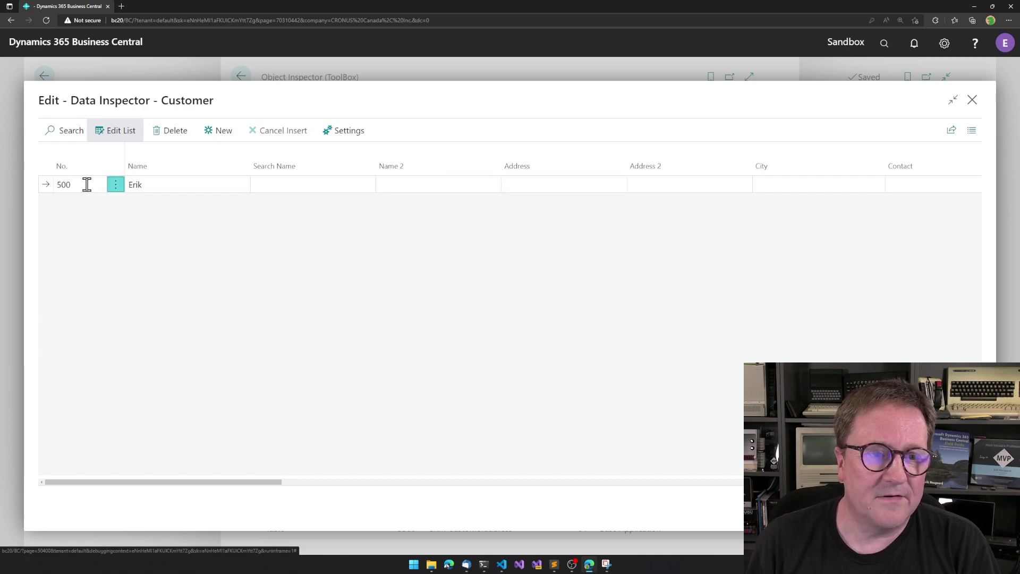
key(Tab)
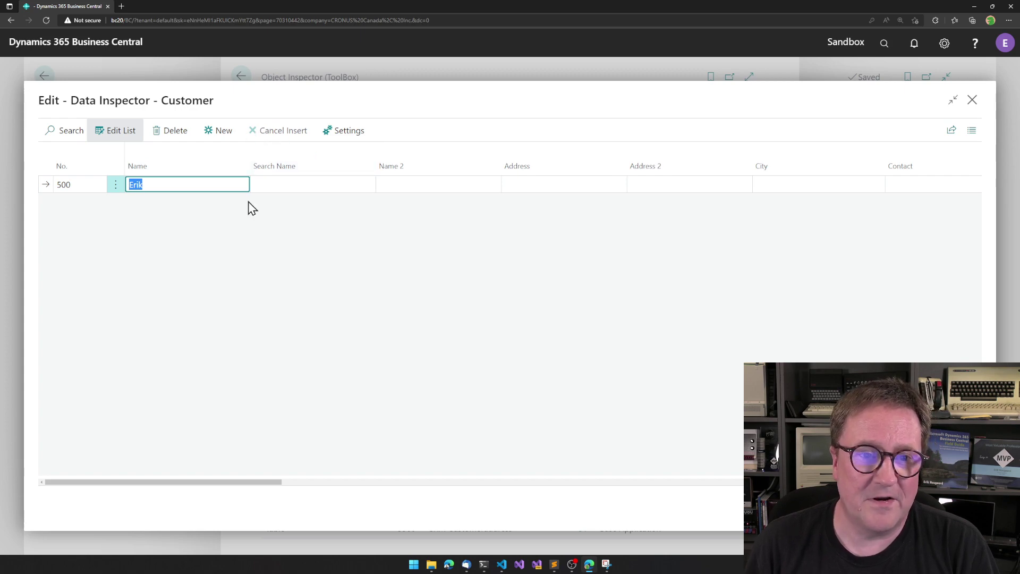
key(Tab)
key(shift+Tab)
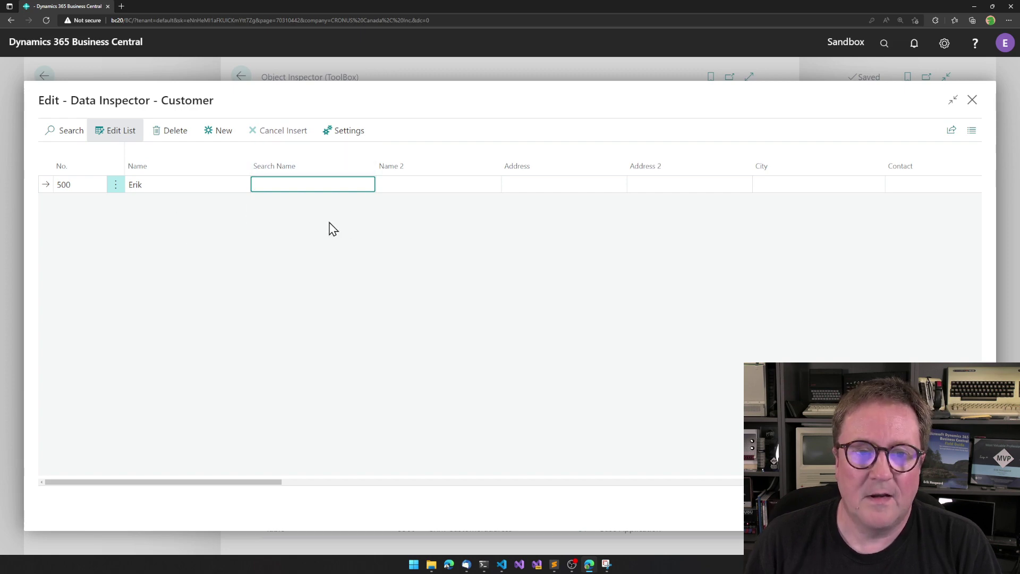
key(Escape)
Reopen the Customer records and scan row 500's Search Name, balance and last-modified date.
click(426, 113)
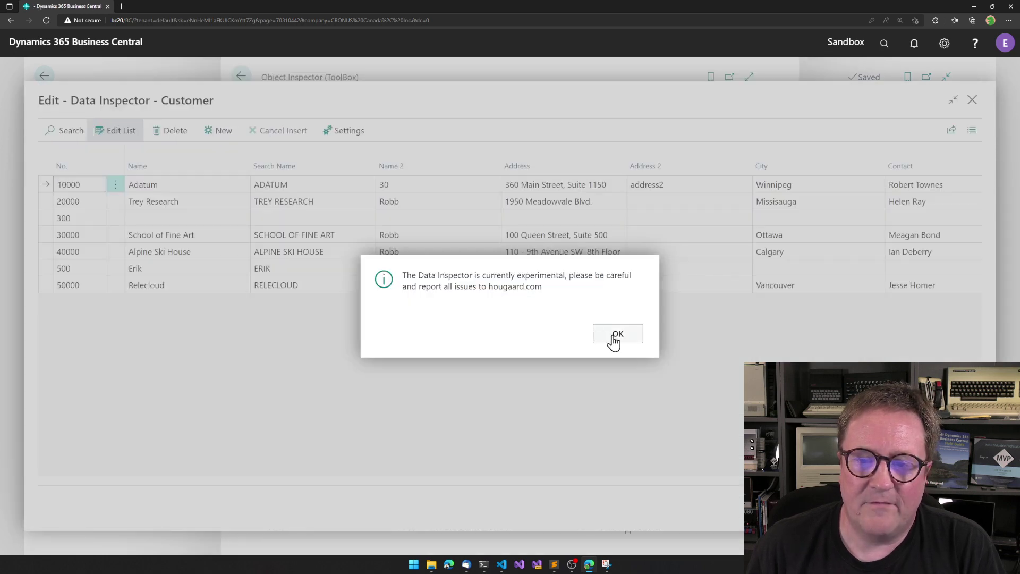
click(616, 335)
click(207, 273)
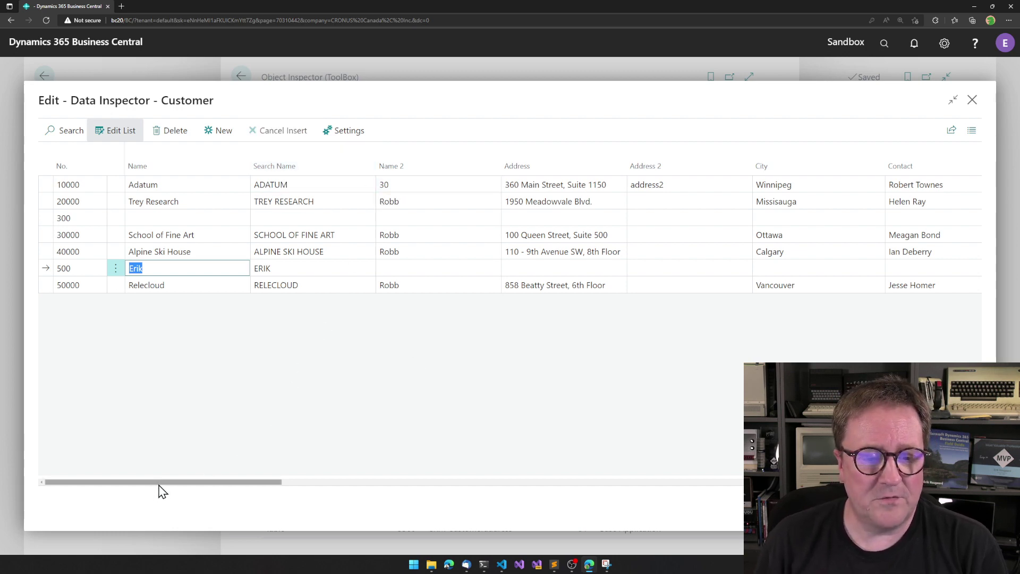
drag(159, 483, 754, 478)
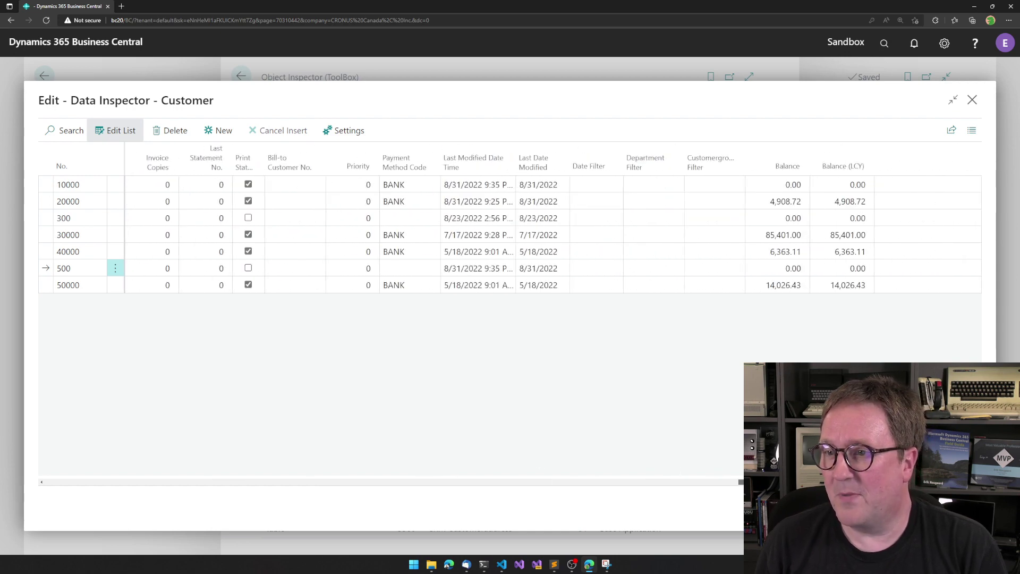
drag(733, 482, 128, 476)
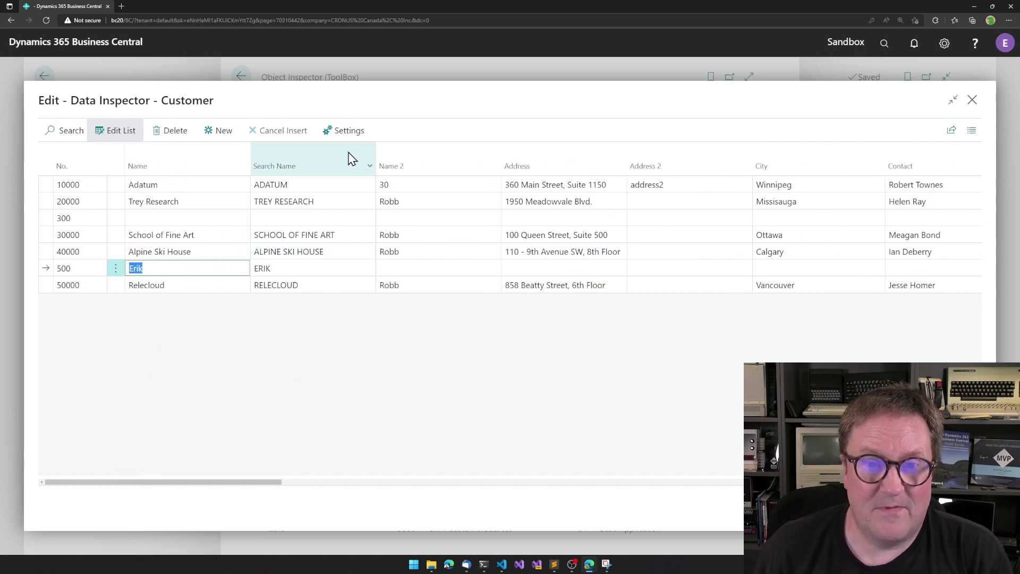
Open the Data Inspector column settings and scroll through the Customer field list.
click(348, 132)
scroll(458, 300, up, 20)
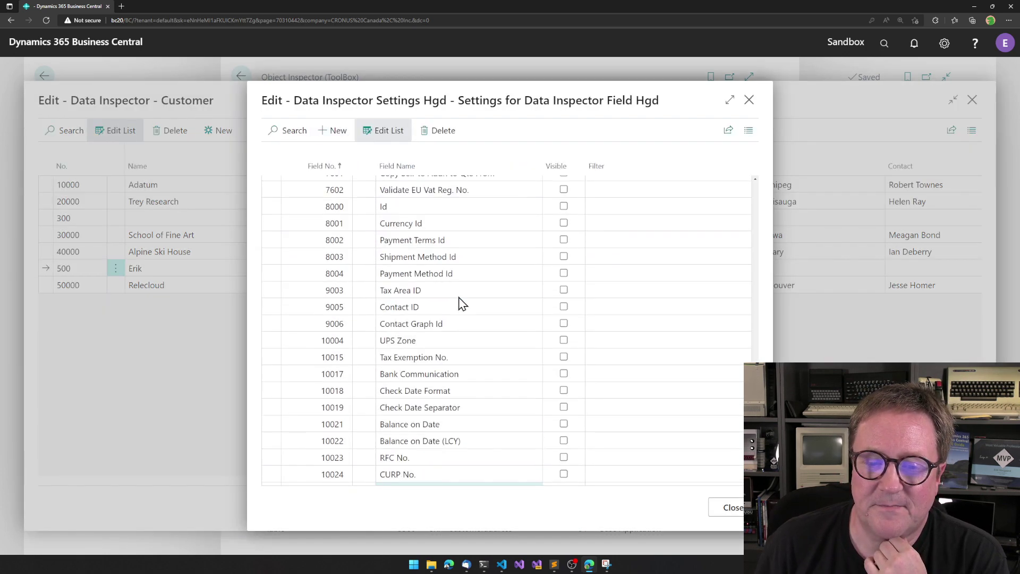
scroll(460, 303, up, 20)
scroll(460, 303, up, 5)
scroll(460, 303, down, 7)
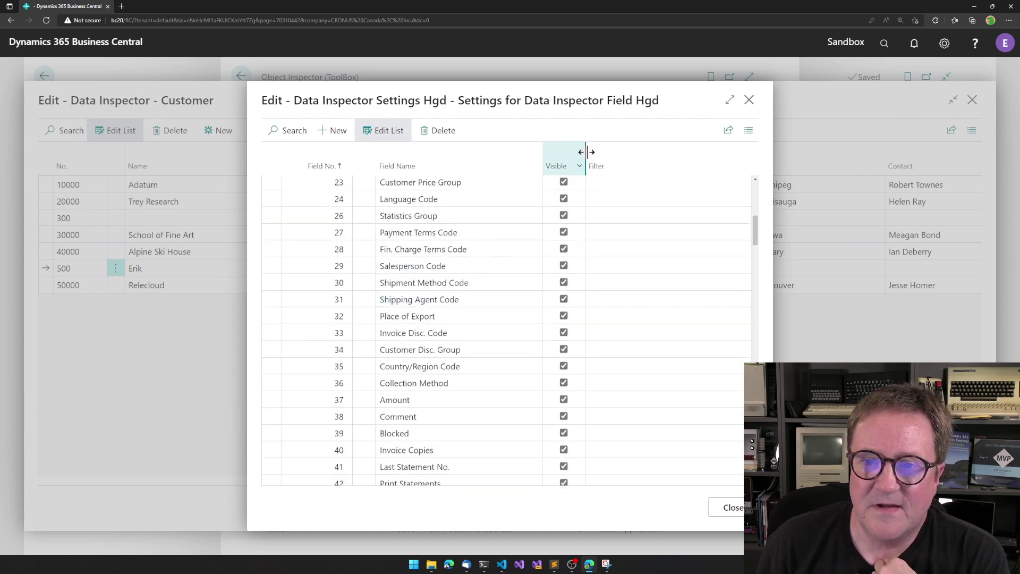
click(514, 420)
scroll(514, 423, down, 8)
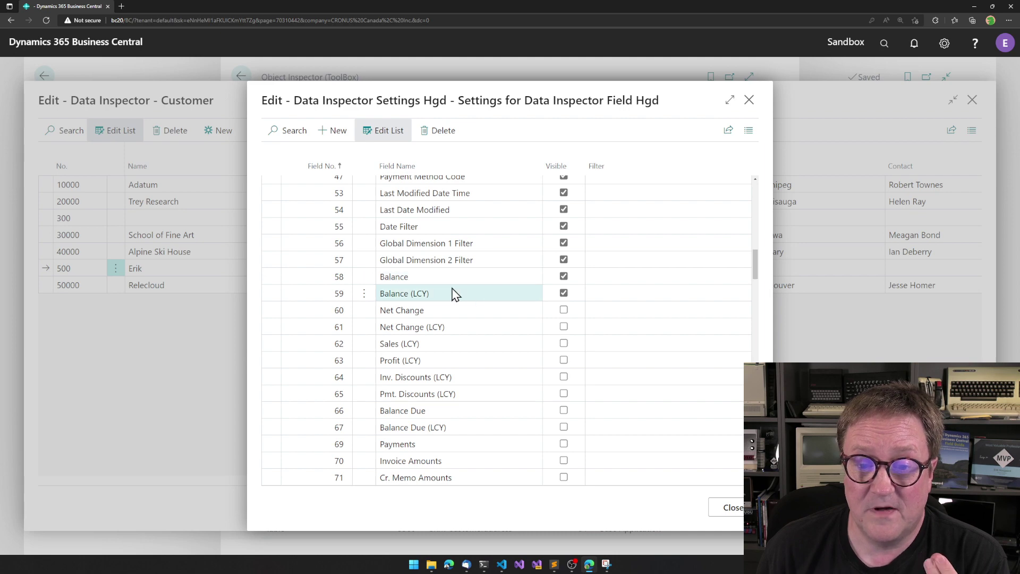
Hide Balance, Balance (LCY) and Date Filter, show Net Change and Fax No., then close settings.
click(564, 278)
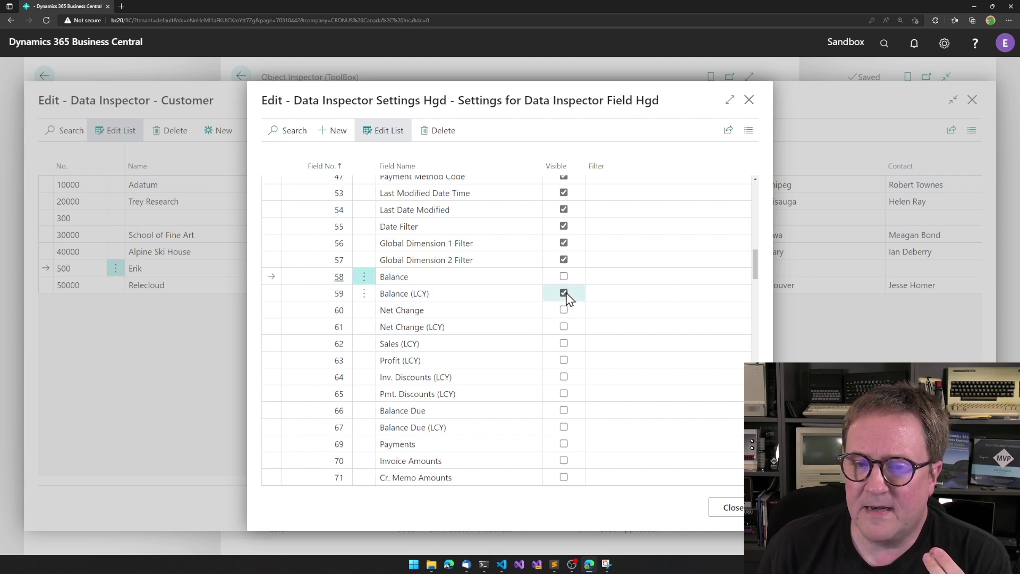
click(565, 294)
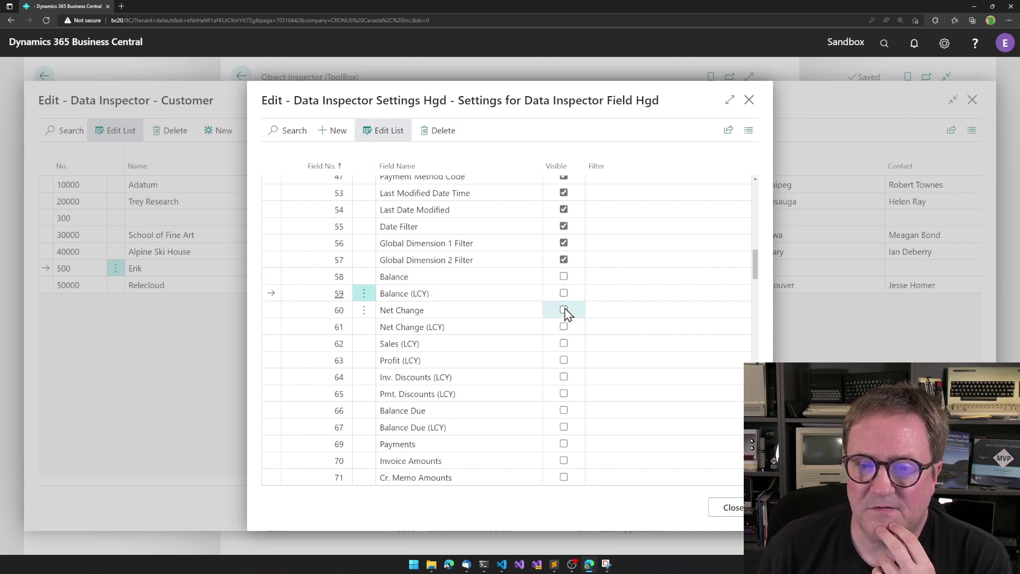
click(564, 311)
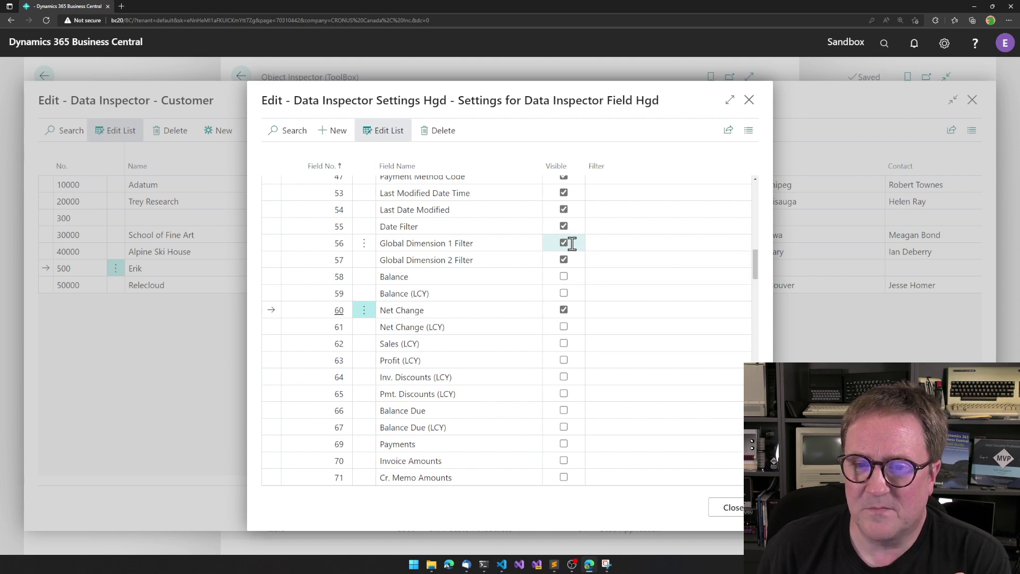
click(564, 226)
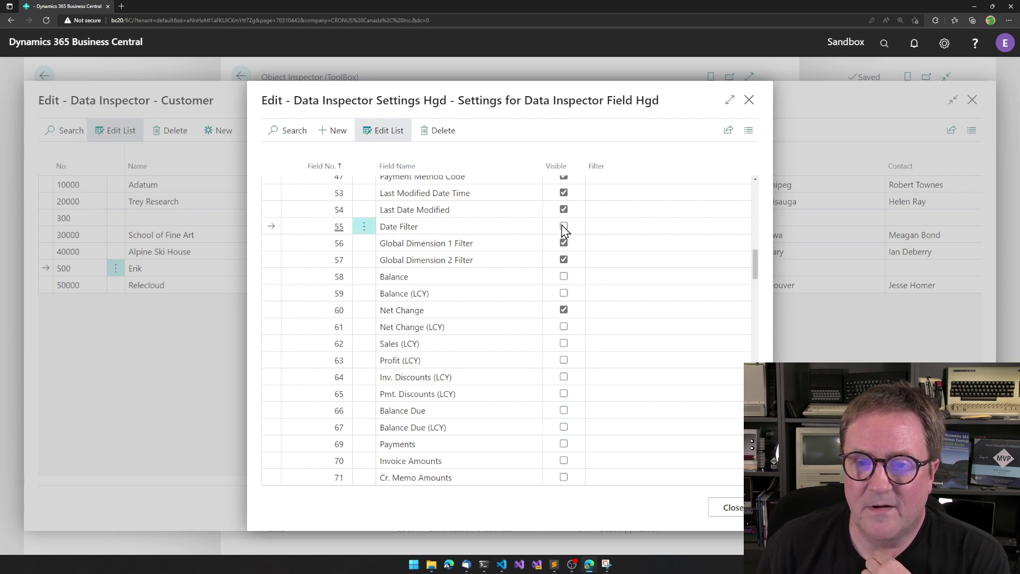
scroll(540, 398, down, 6)
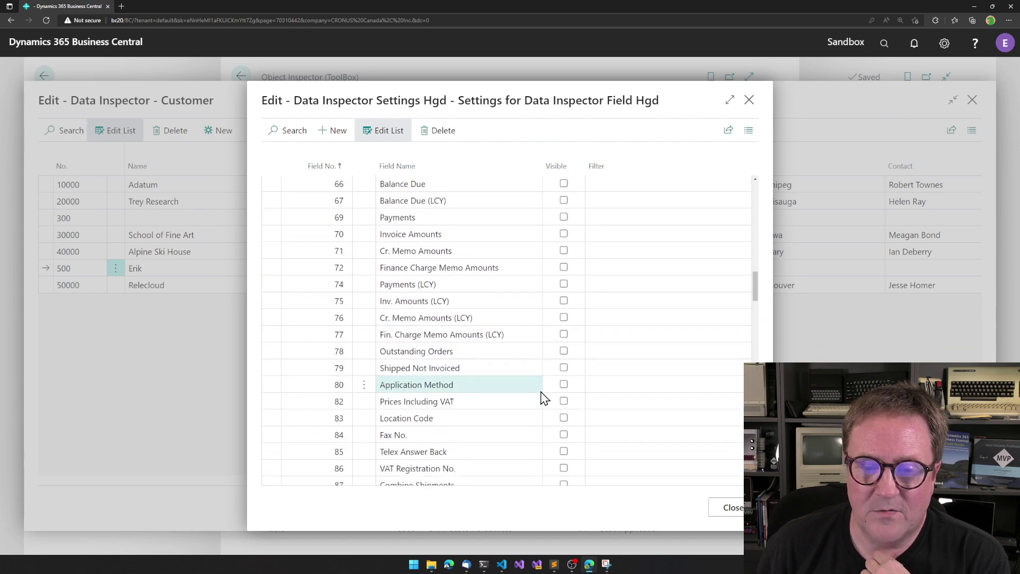
scroll(545, 393, up, 1)
scroll(542, 394, down, 1)
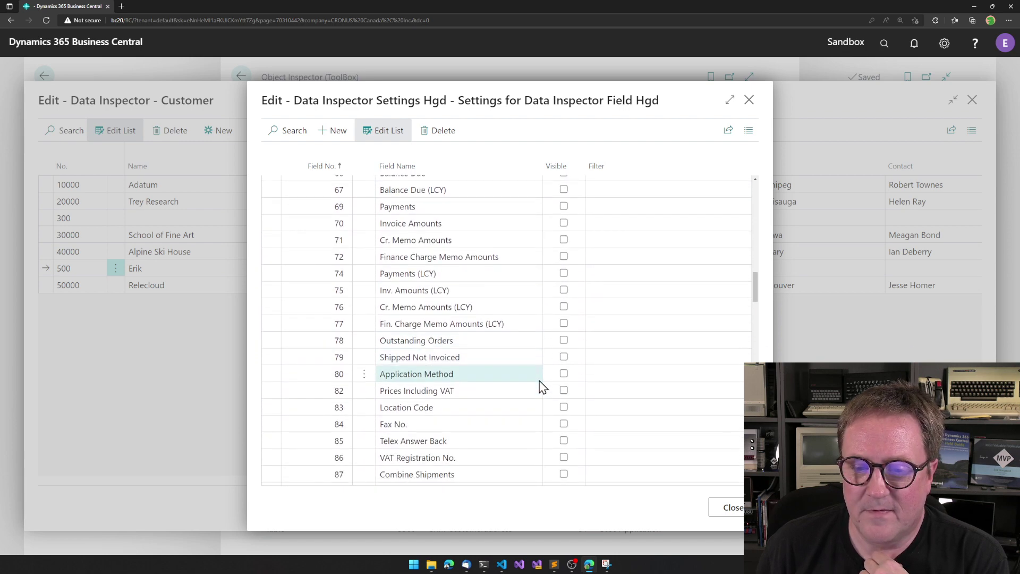
click(564, 424)
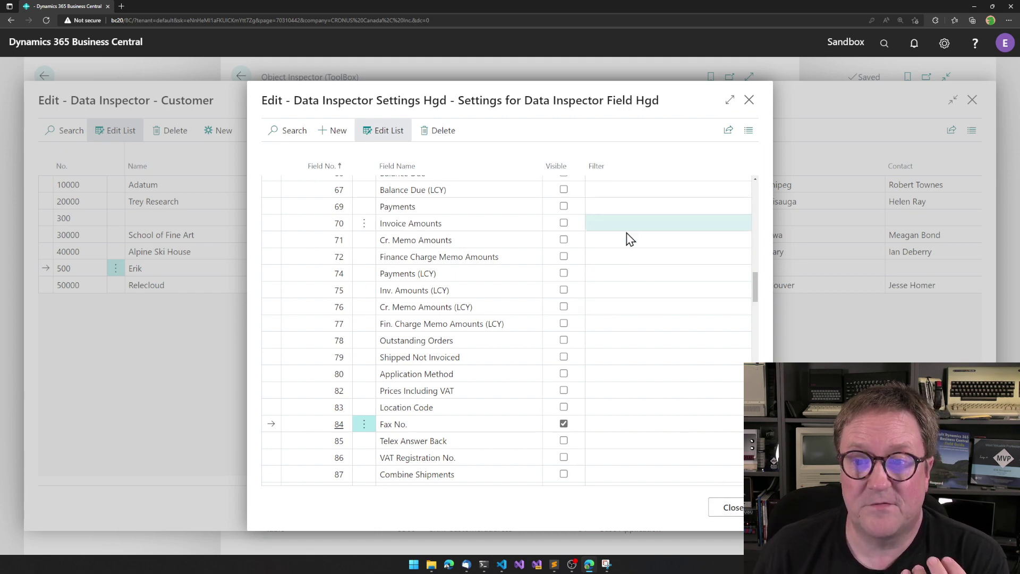
click(732, 508)
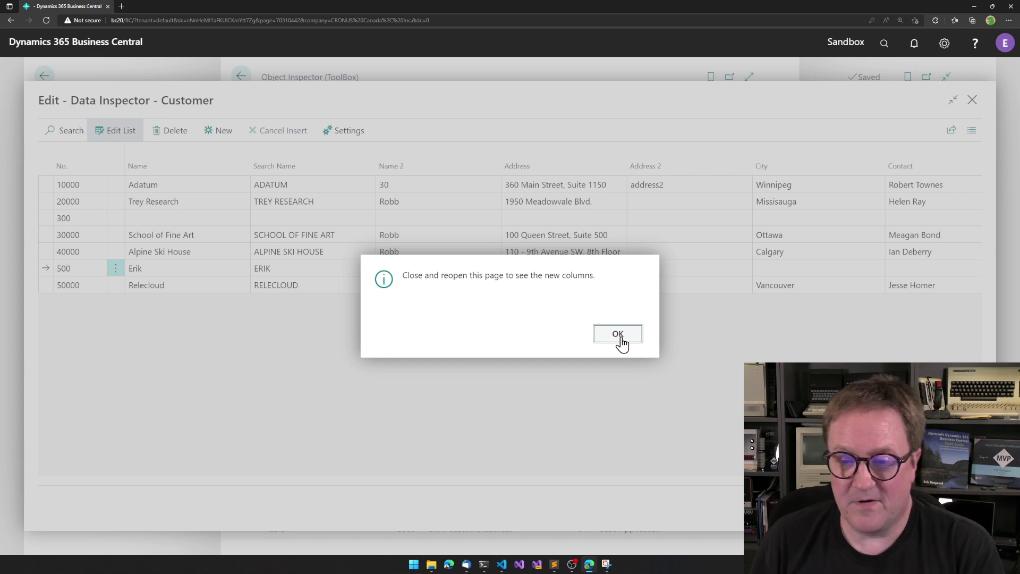
Reopen the Customer data to check the Net Change and Fax No. columns, then close it.
click(619, 336)
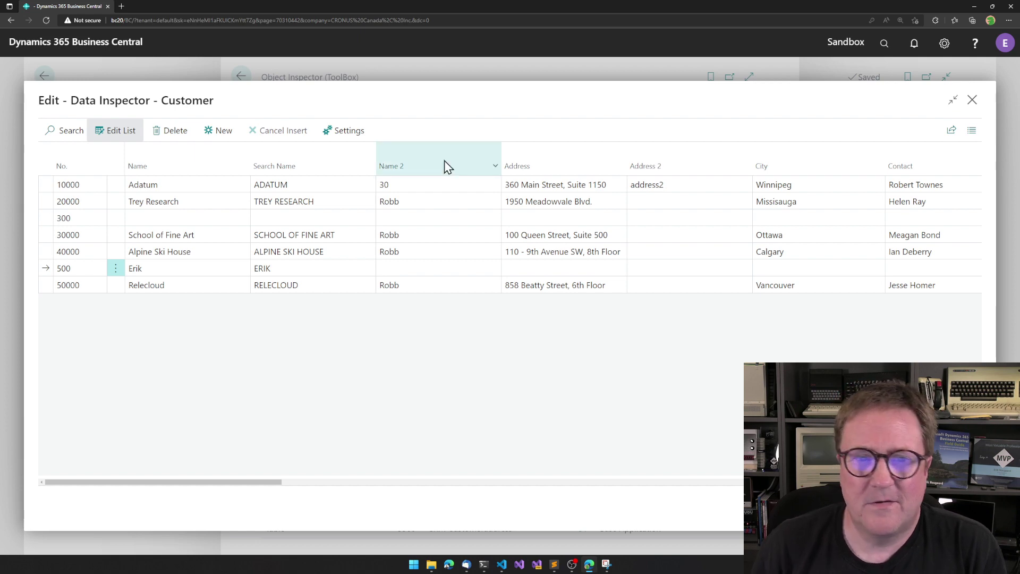
key(Escape)
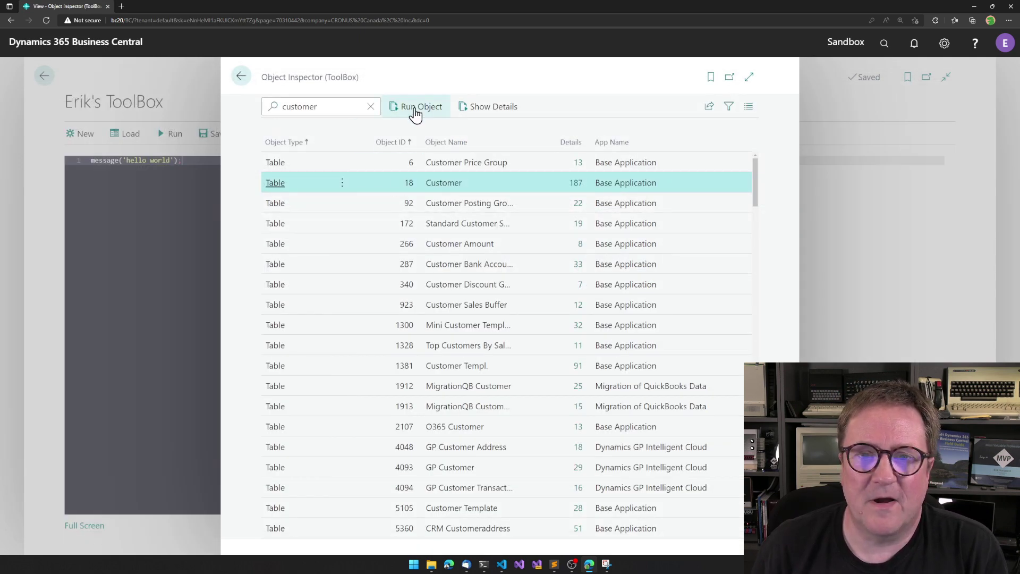
click(414, 108)
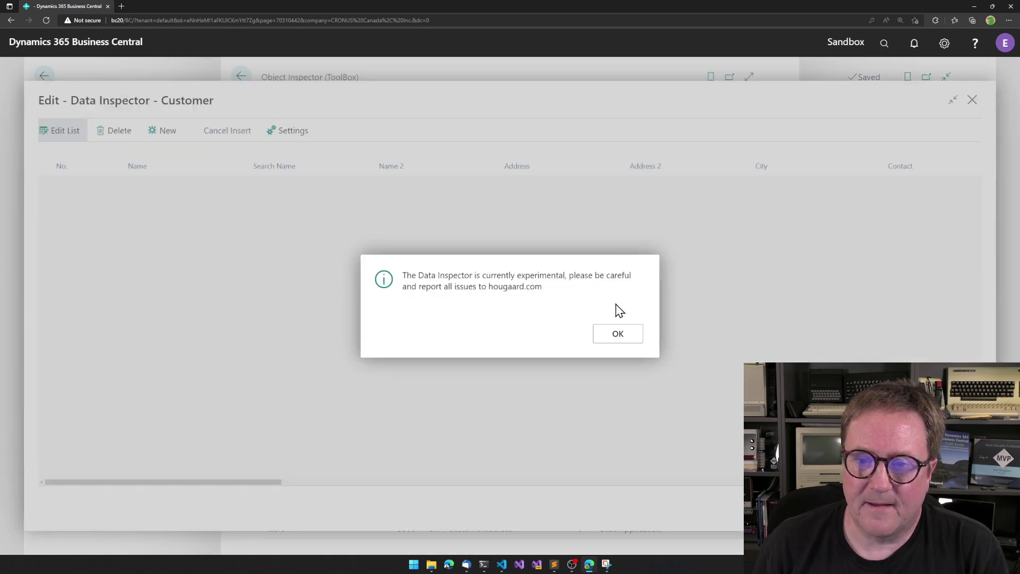
click(617, 334)
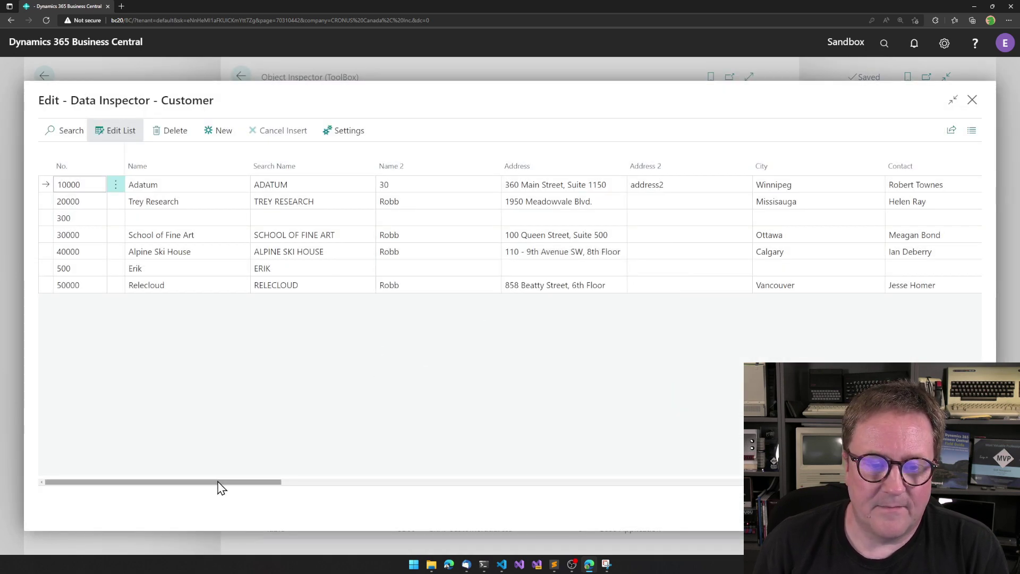
drag(223, 485, 741, 484)
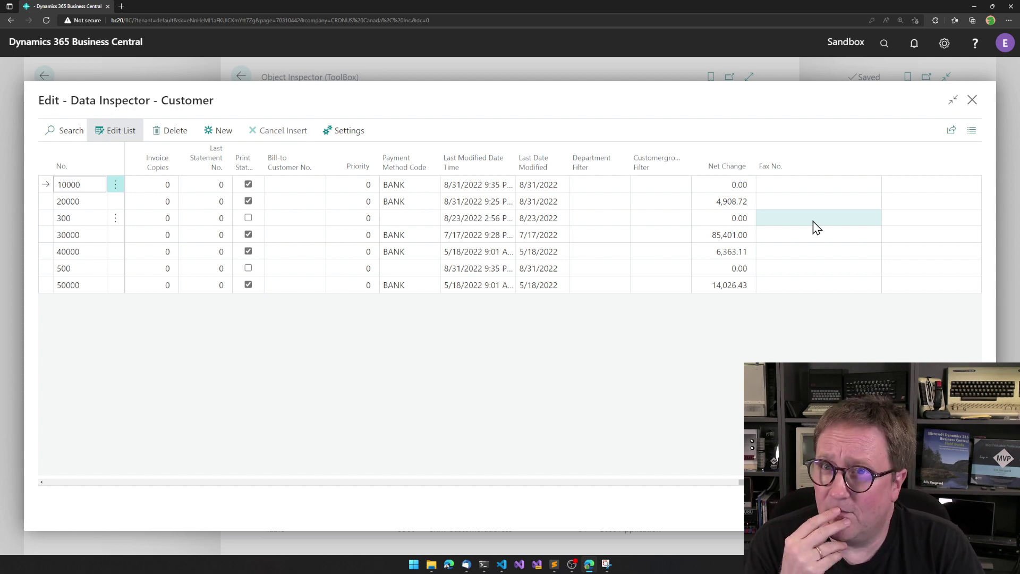
key(Escape)
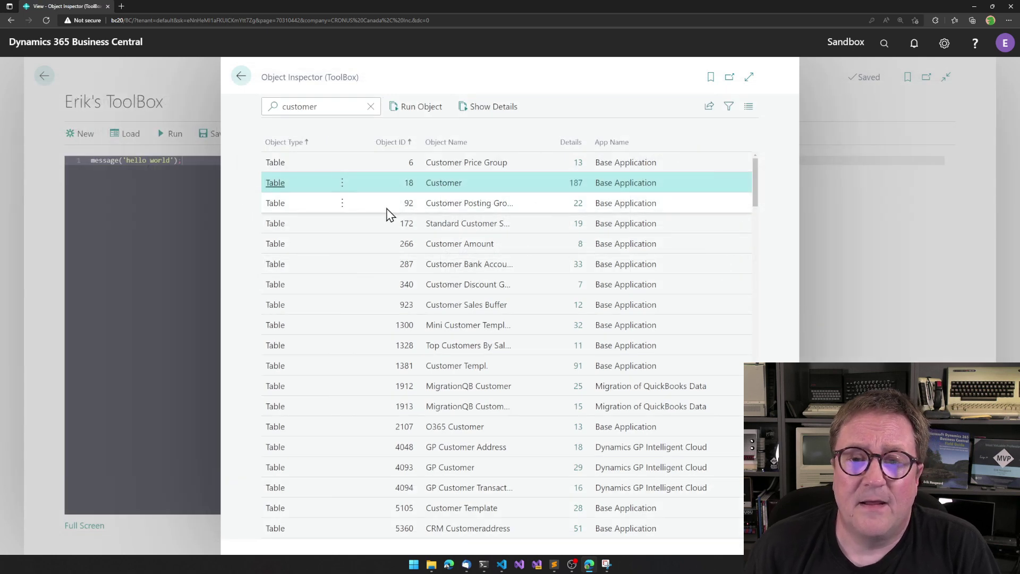
Clear the search and run table 21 Cust. Ledger Entry in the Data Inspector.
click(370, 107)
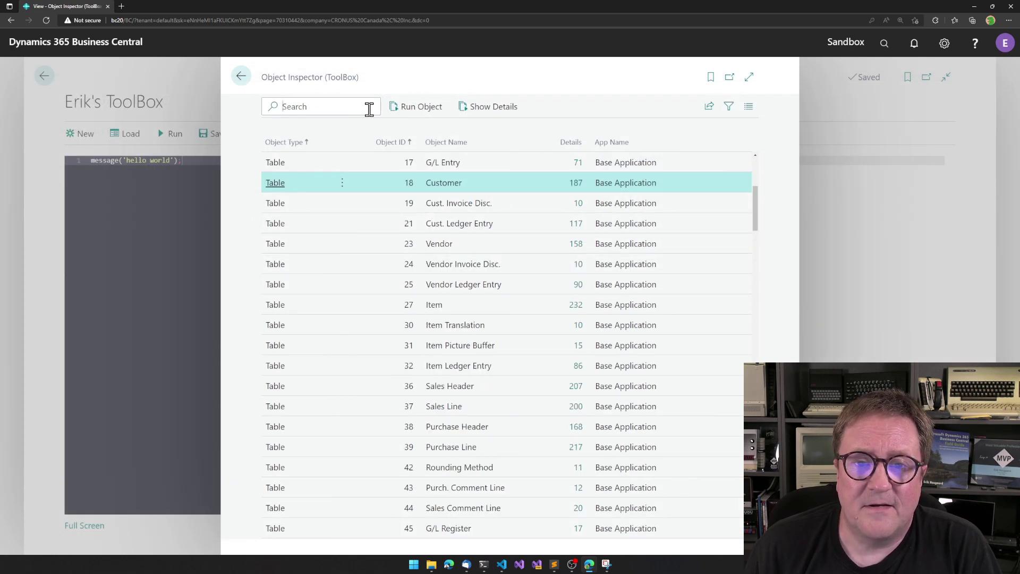
click(468, 227)
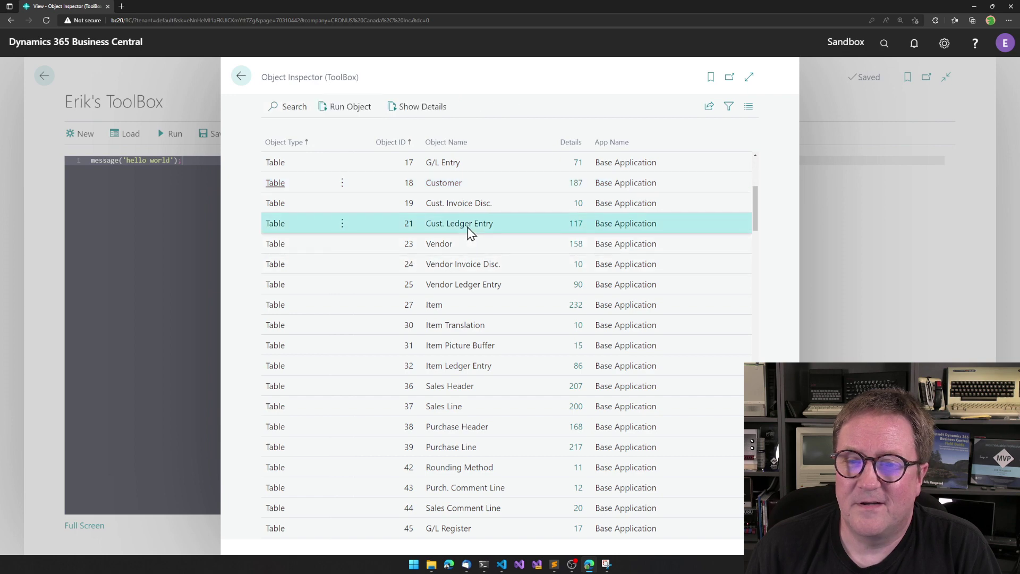
click(344, 105)
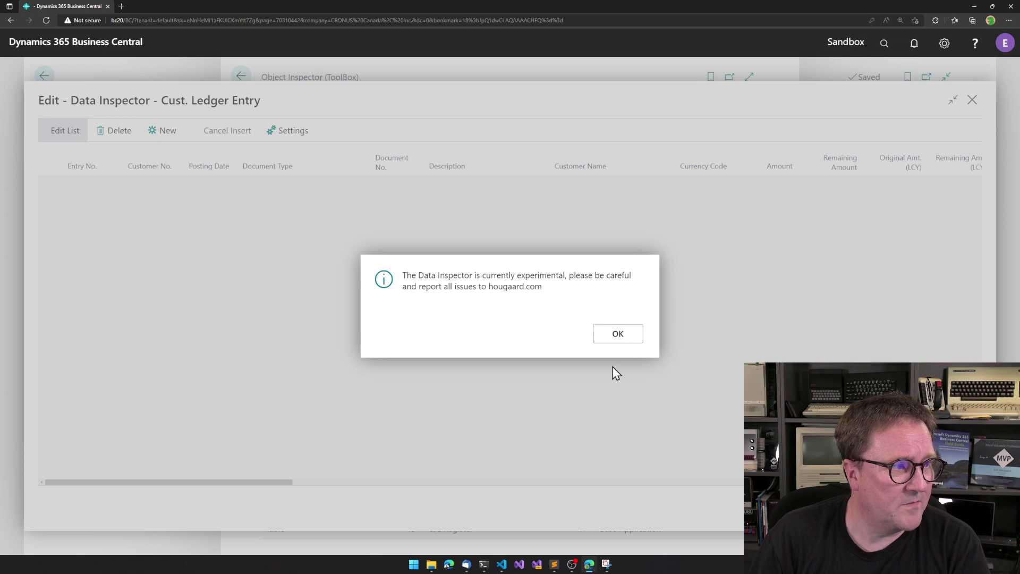
Change Cust. Ledger Entry 5's Customer Name to 'Something else', allowing modification for this session.
click(612, 336)
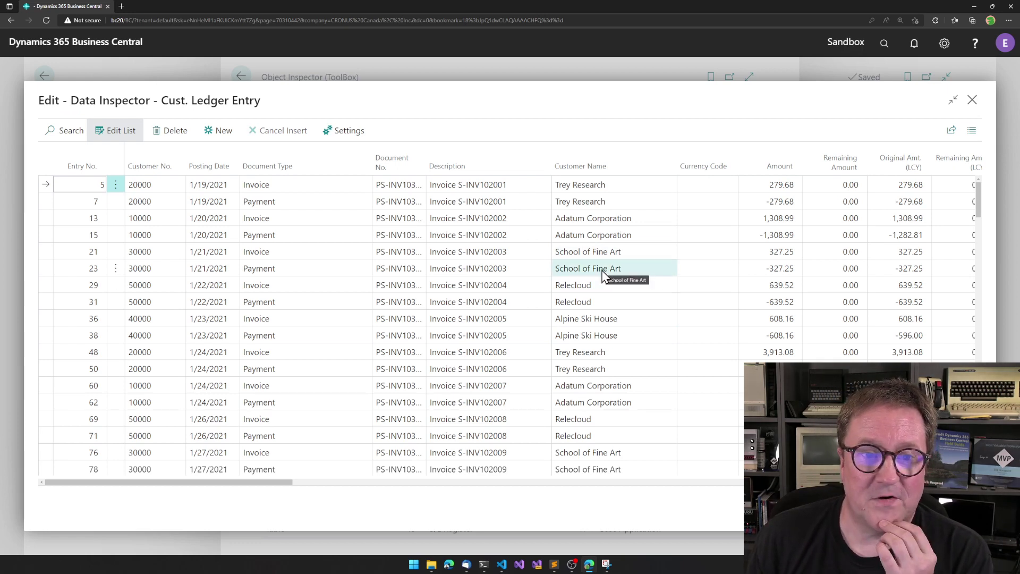
click(615, 185)
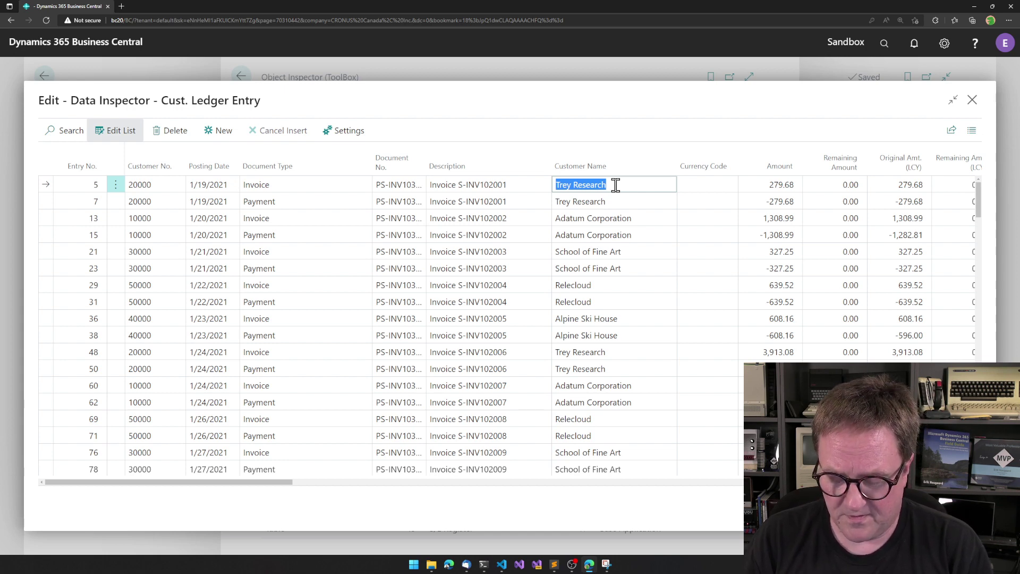
text(Something else)
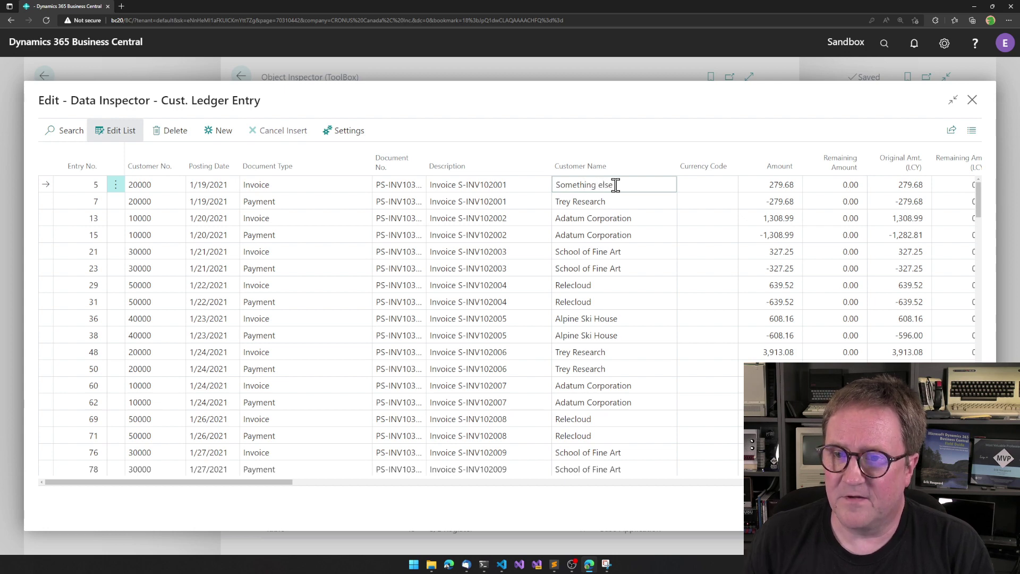
key(Tab)
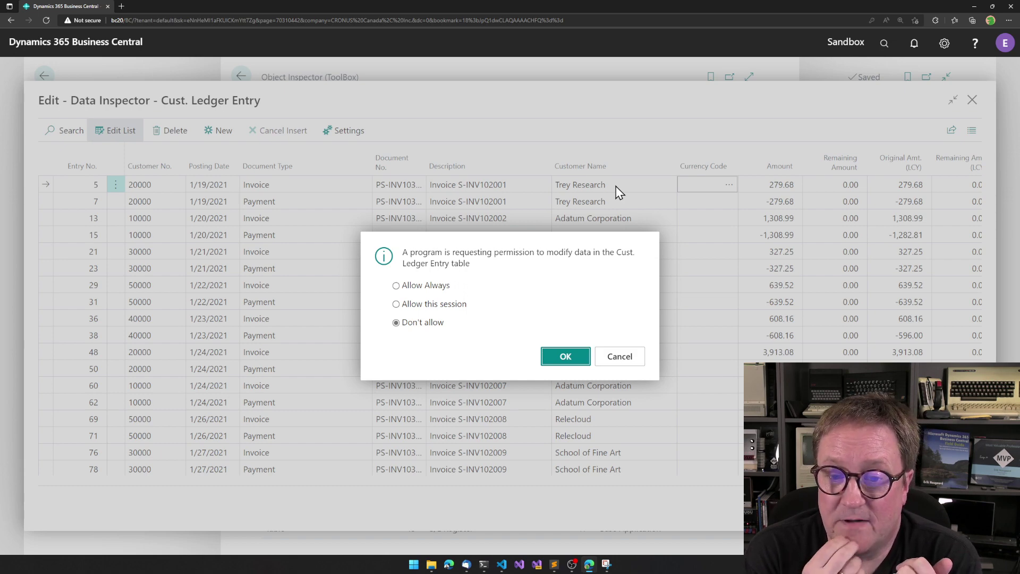
click(454, 306)
click(549, 360)
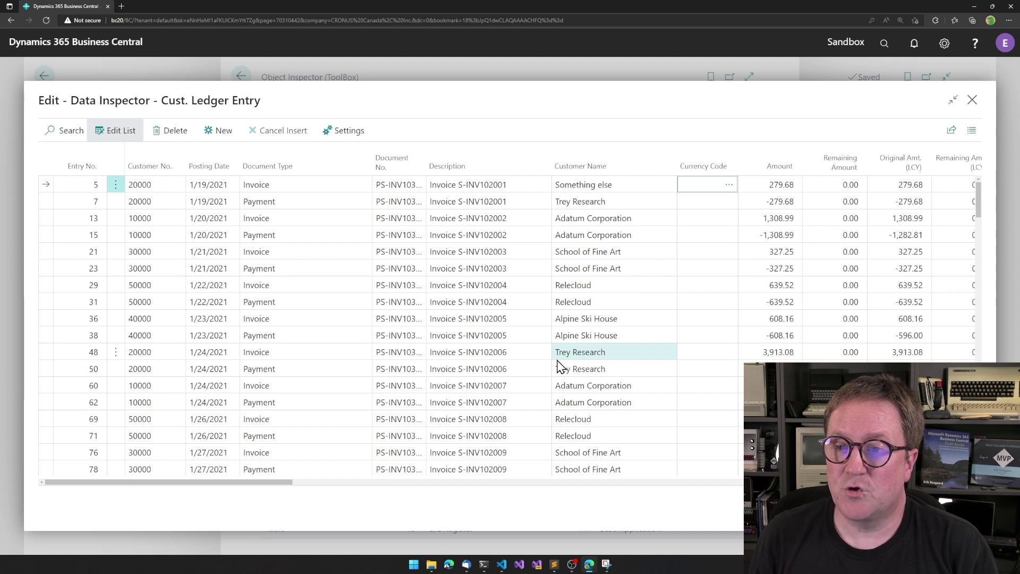
key(shift+Tab)
key(Down)
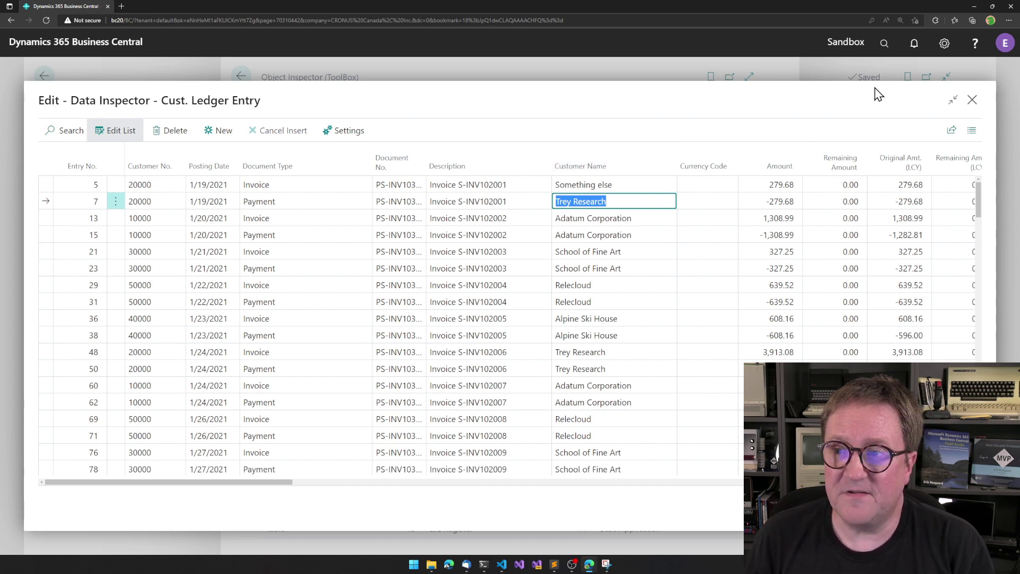
Close both inspectors, review the ToolBox Users list in Setup, then return to the ToolBox page.
click(973, 102)
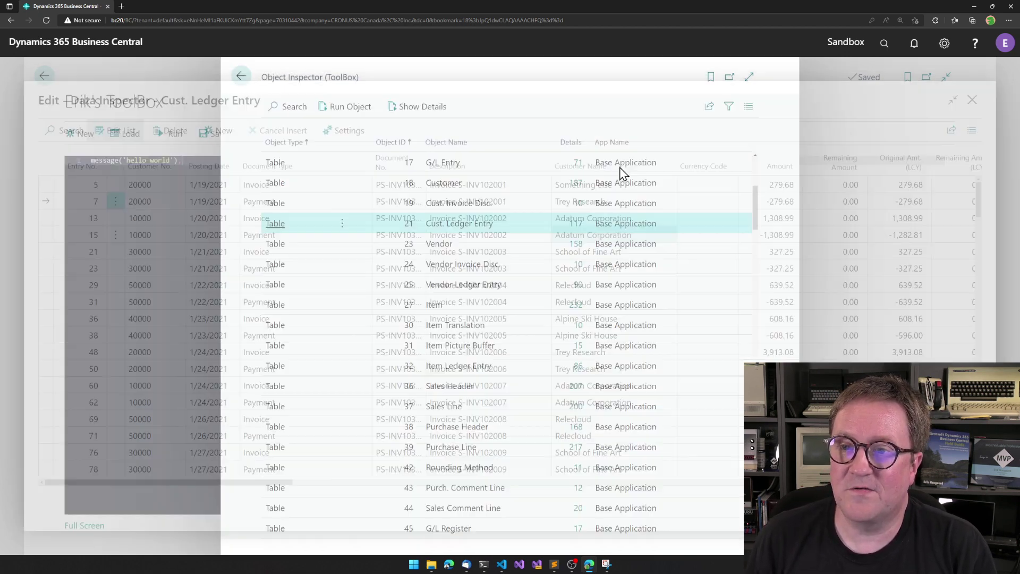
key(Escape)
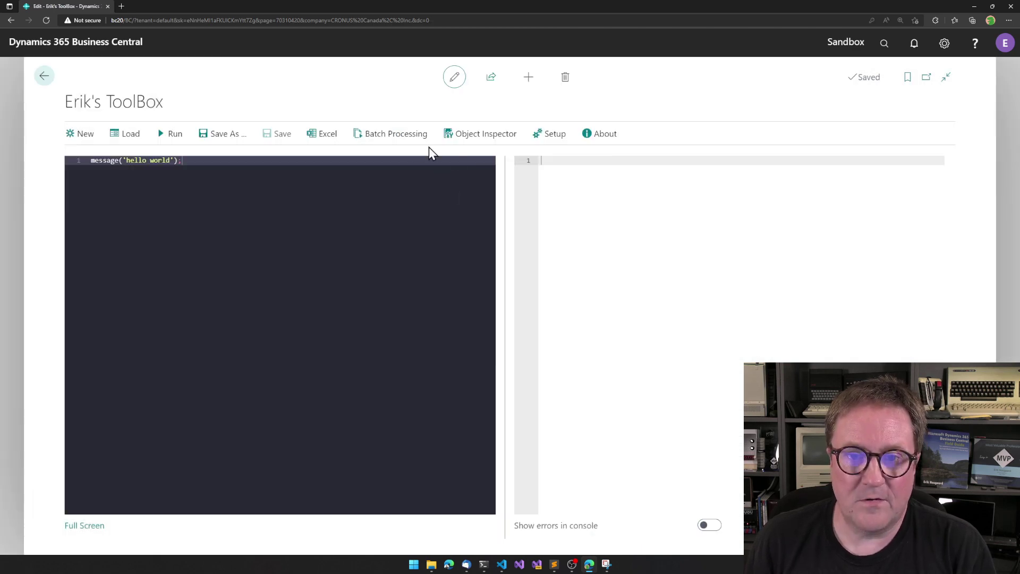
click(562, 140)
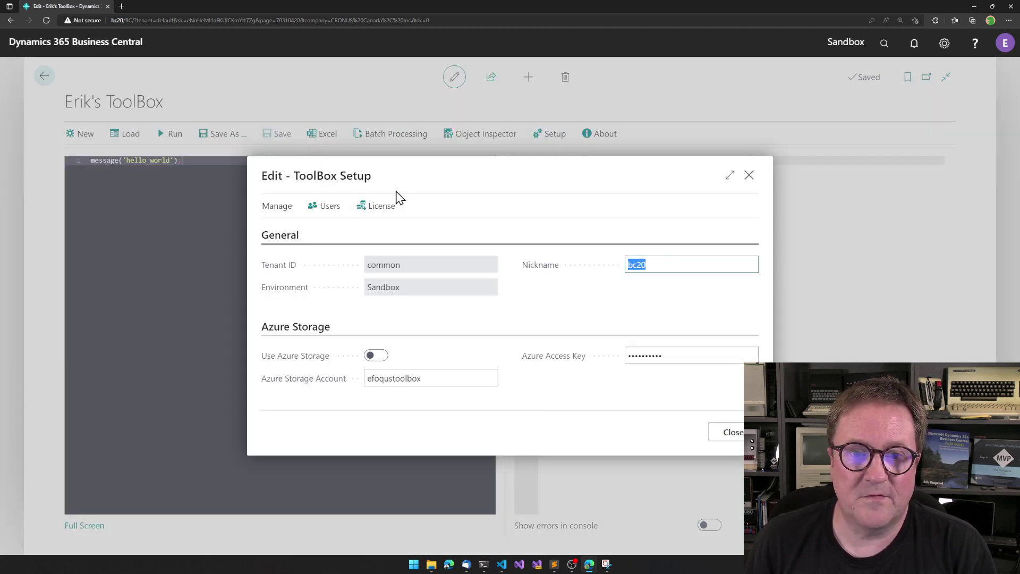
click(326, 206)
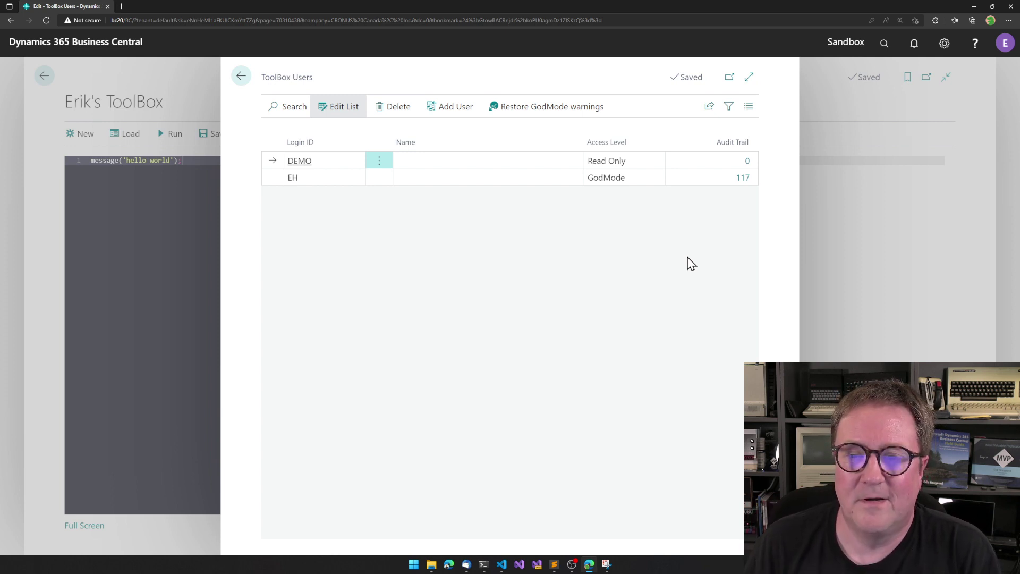
key(Escape)
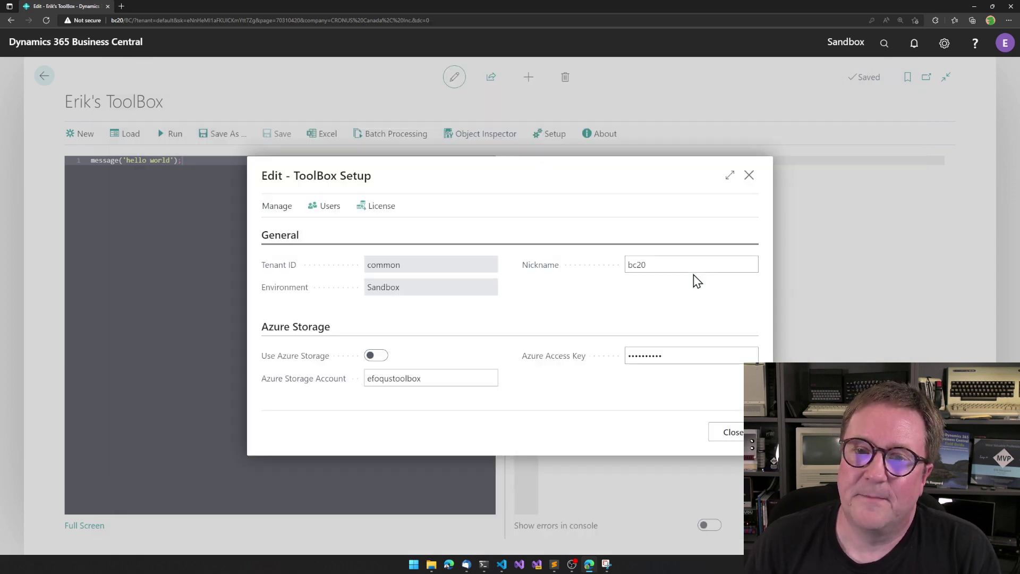
key(Escape)
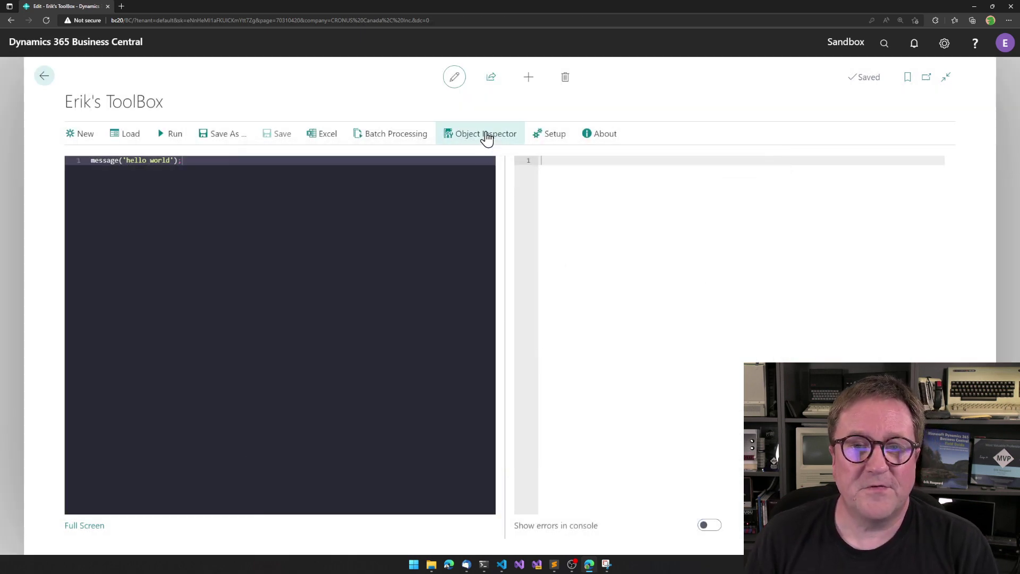
Run table 3 Payment Terms from the Object Inspector to view its records.
click(486, 136)
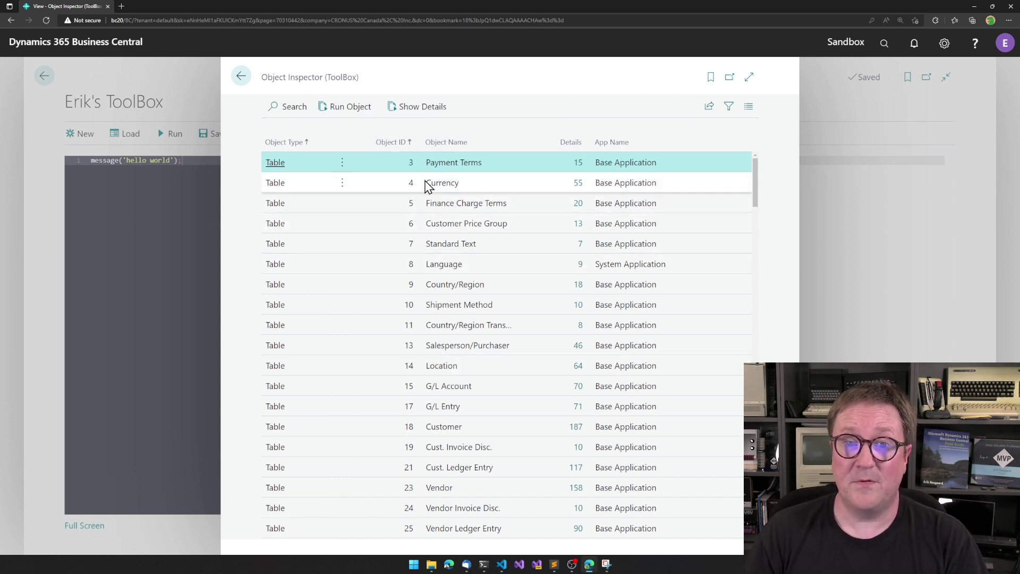
click(351, 106)
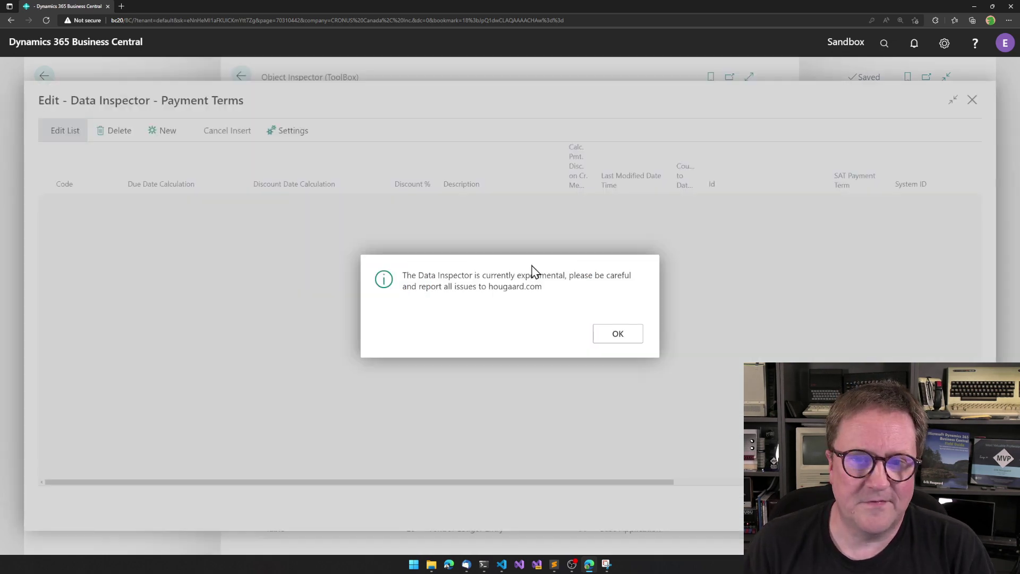
click(617, 334)
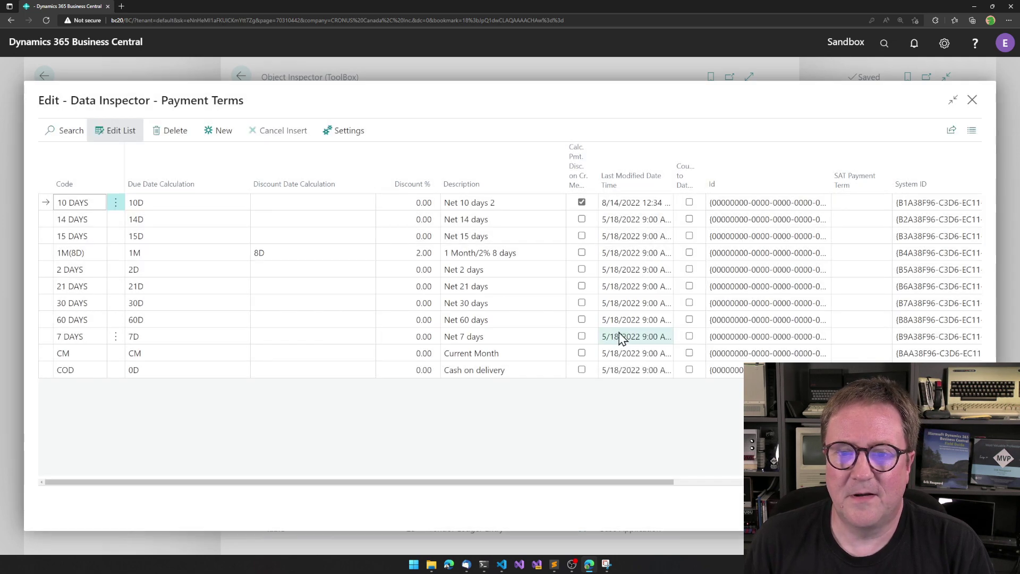